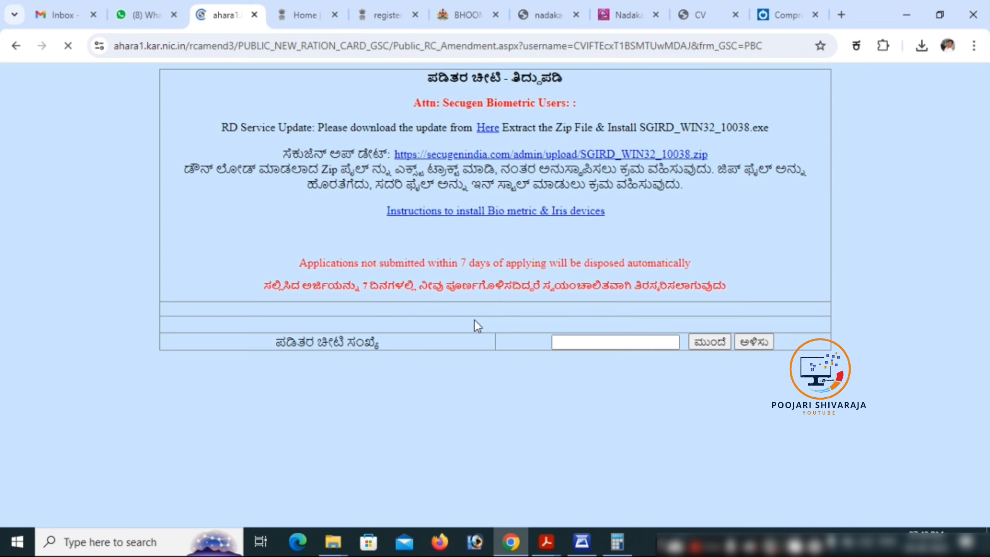
Submit the ration card number with ಮುಂದೆ and pick the member from Select Member
{"action": "left_click", "coordinate": [587, 341]}
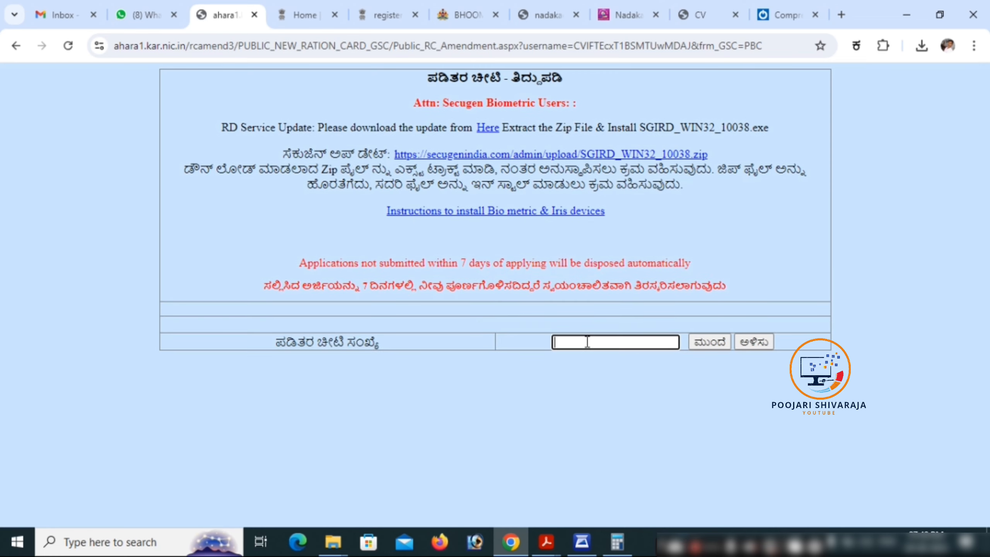
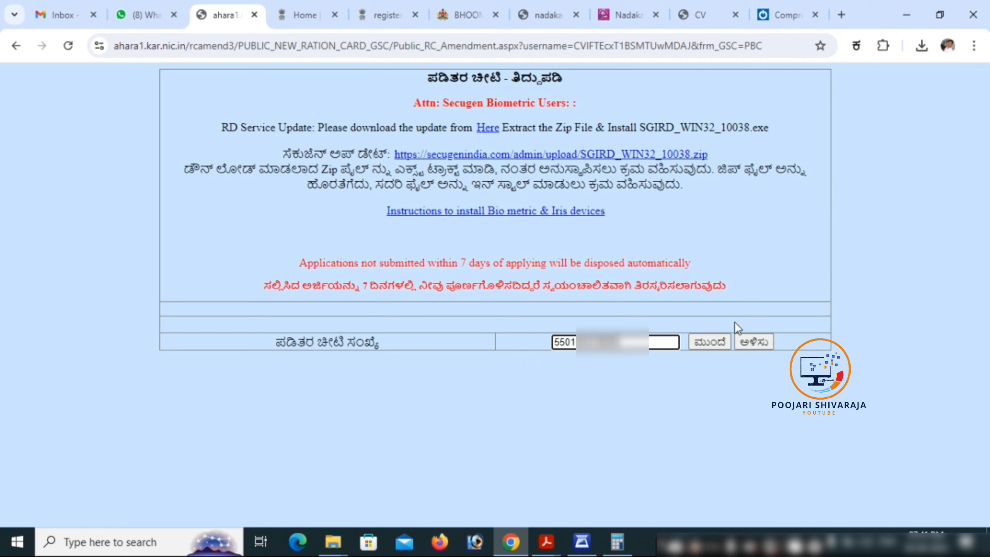
{"action": "left_click", "coordinate": [712, 343]}
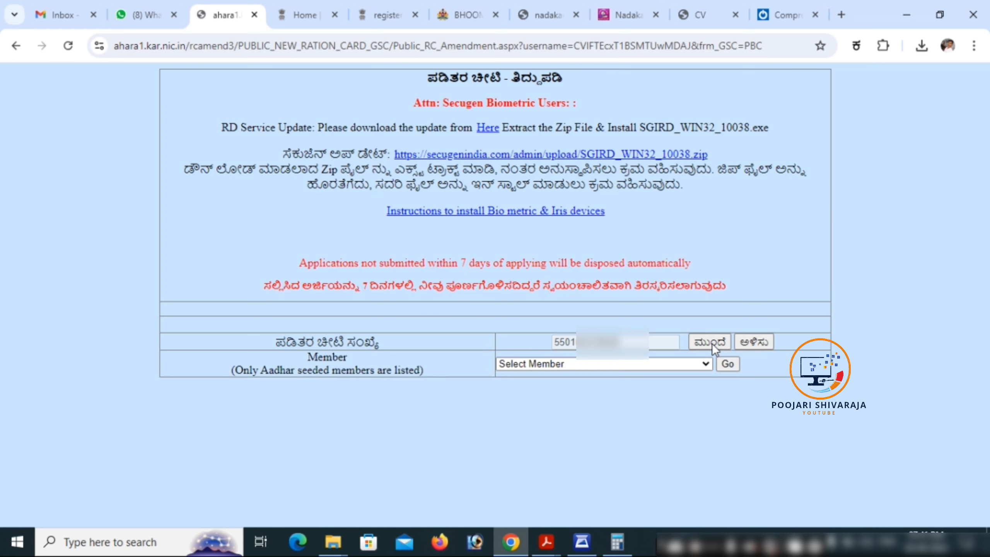
{"action": "left_click", "coordinate": [577, 368]}
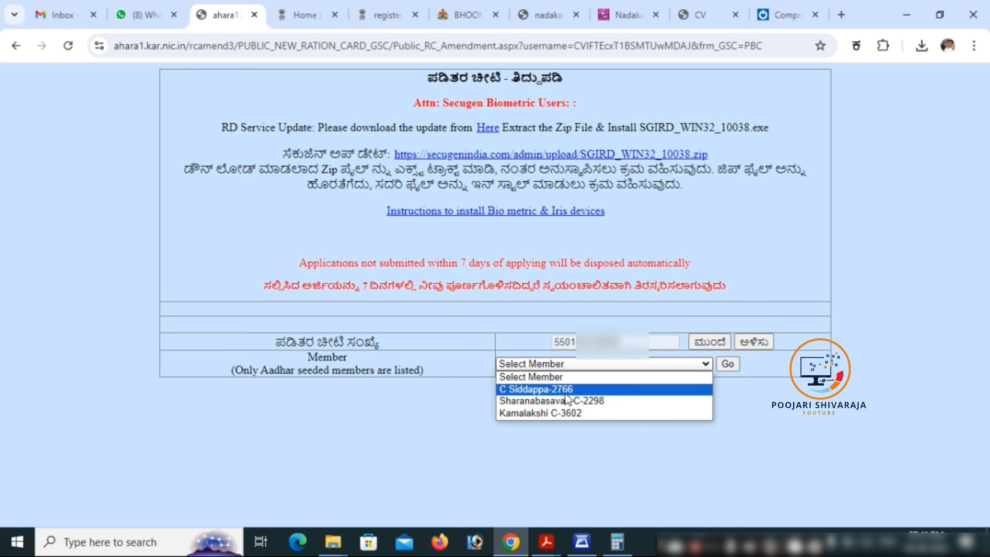
{"action": "left_click", "coordinate": [560, 401]}
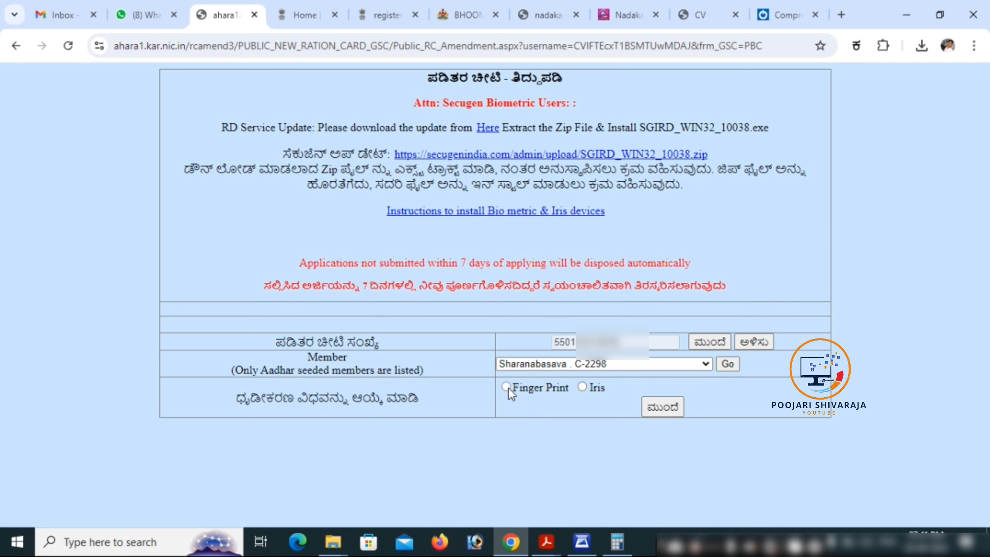
Choose Finger Print with the Bio_Secugen device, scan, and dismiss the scanner warning
{"action": "left_click", "coordinate": [507, 386]}
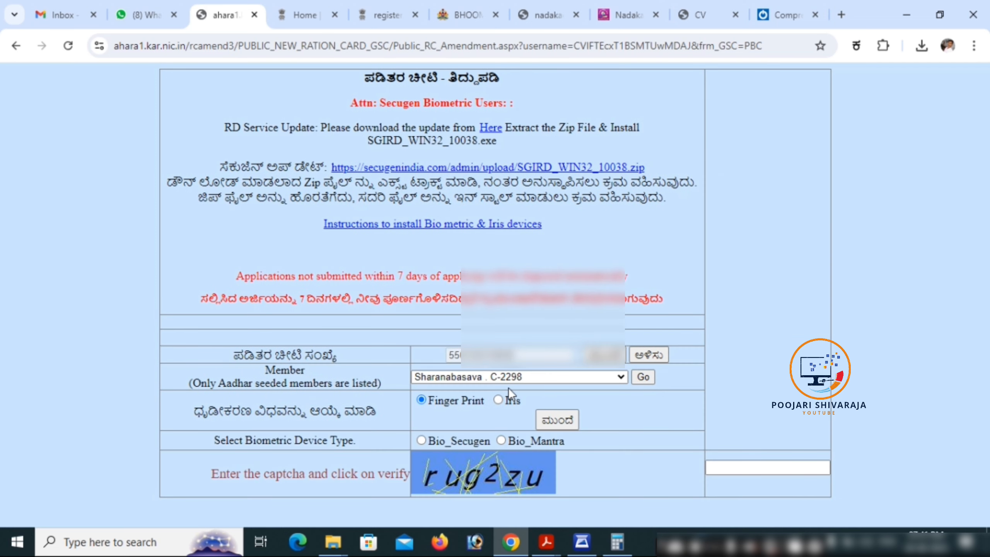
{"action": "left_click", "coordinate": [417, 441]}
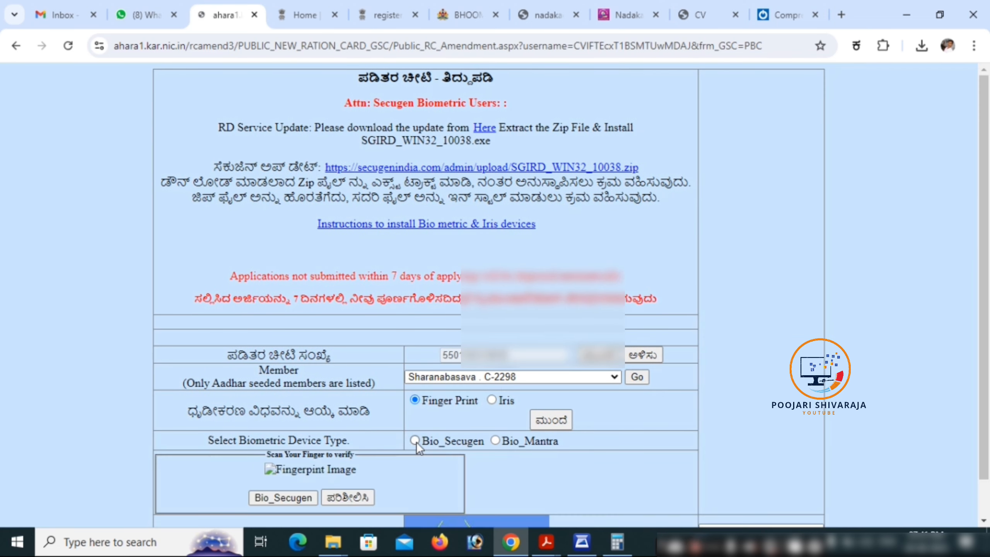
{"action": "scroll", "coordinate": [416, 441], "scroll_direction": "down", "scroll_amount": 1}
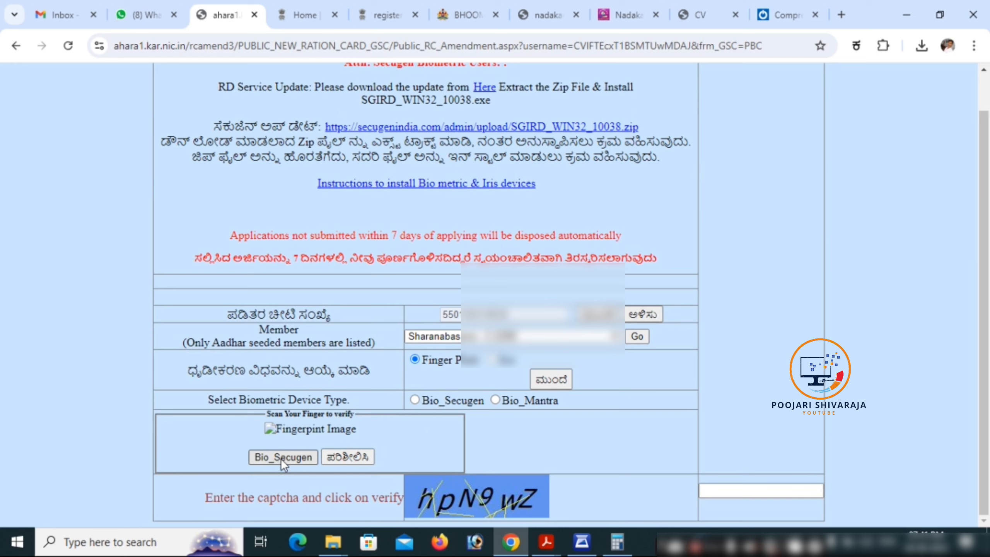
{"action": "left_click", "coordinate": [281, 458]}
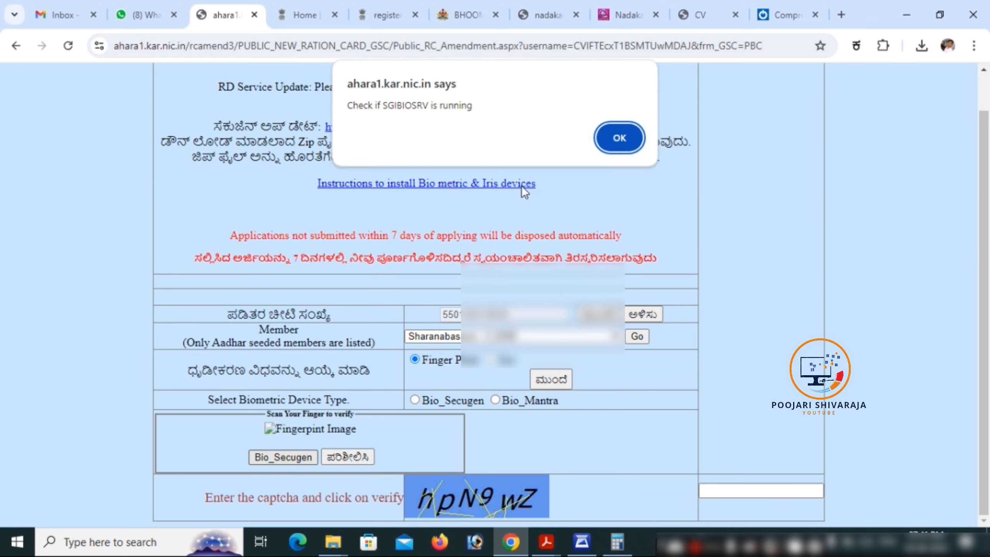
{"action": "left_click", "coordinate": [619, 139]}
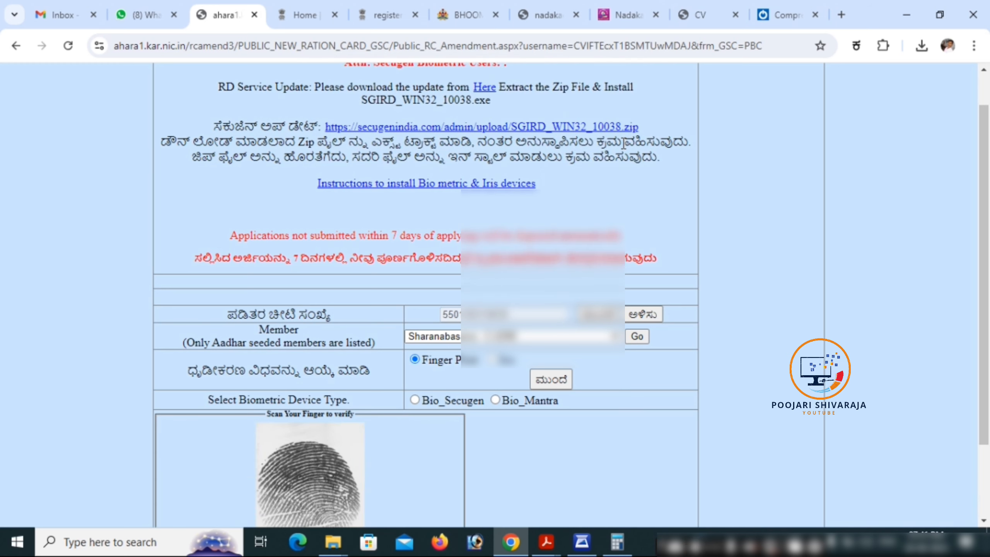
Enter the captcha and submit verification with ಪರಿಶೀಲಿಸಿ
{"action": "scroll", "coordinate": [404, 331], "scroll_direction": "down", "scroll_amount": 2}
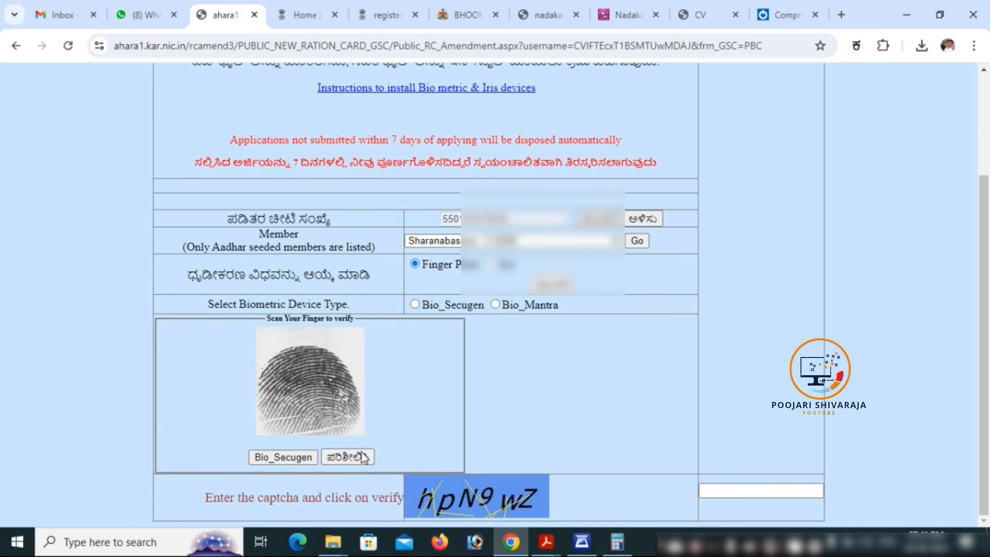
{"action": "left_click", "coordinate": [750, 492]}
{"action": "left_click", "coordinate": [750, 493]}
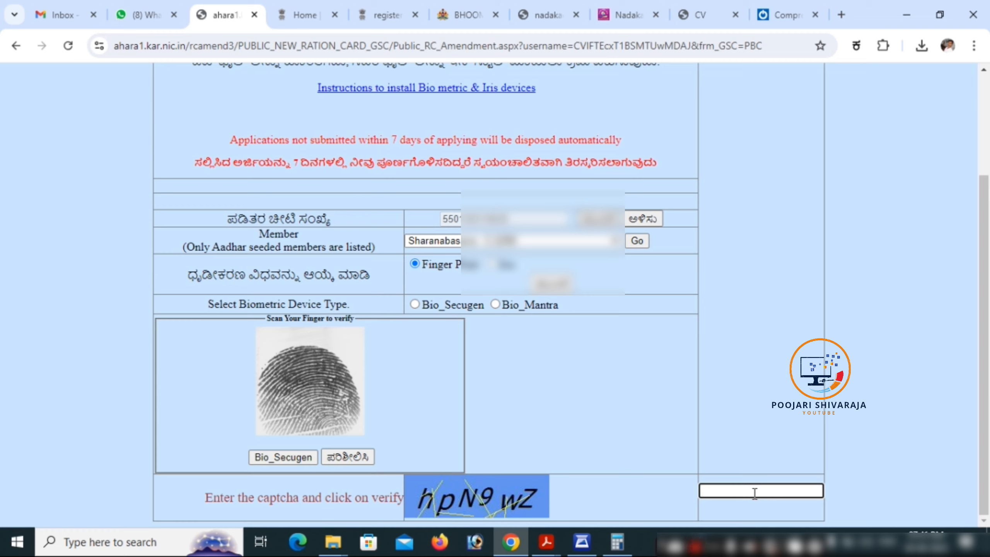
{"action": "type", "text": "hpN9wZ"}
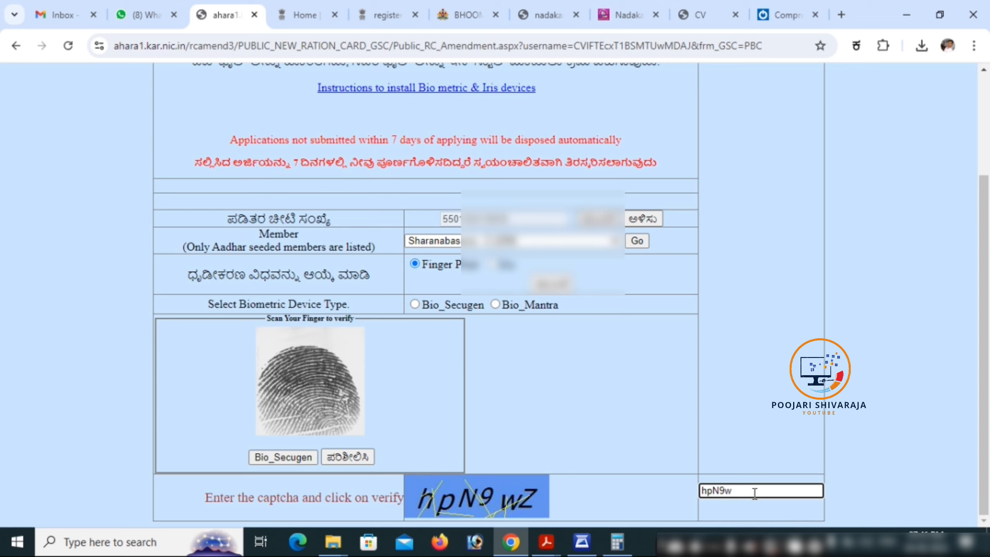
{"action": "left_click", "coordinate": [340, 457]}
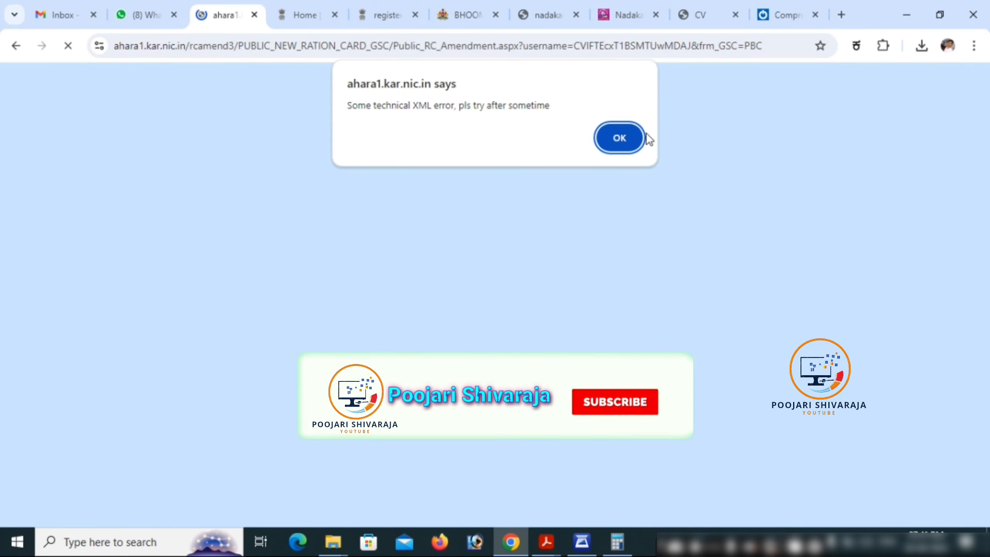
Dismiss the XML error and open Control Panel's Uninstall a program list
{"action": "left_click", "coordinate": [633, 142]}
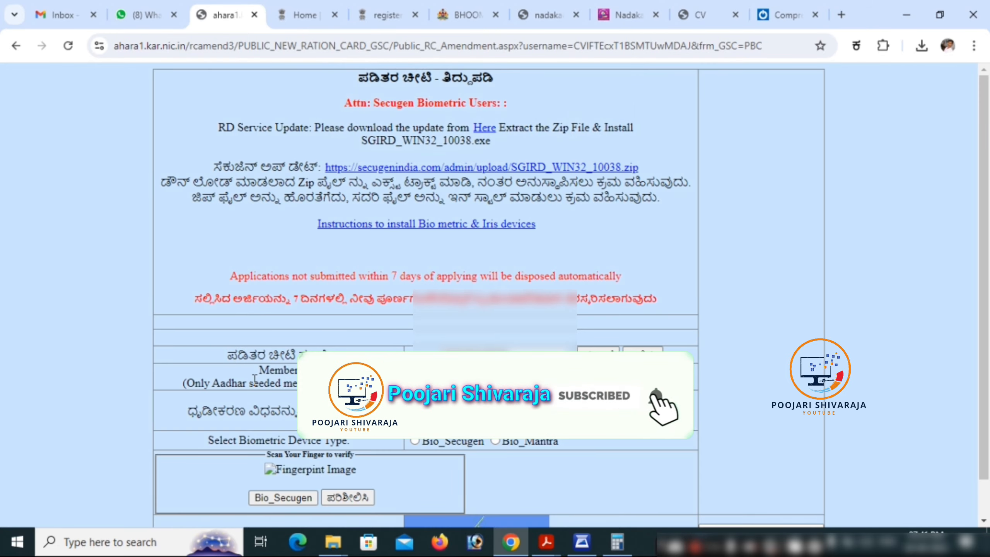
{"action": "left_click", "coordinate": [117, 544]}
{"action": "type", "text": "c"}
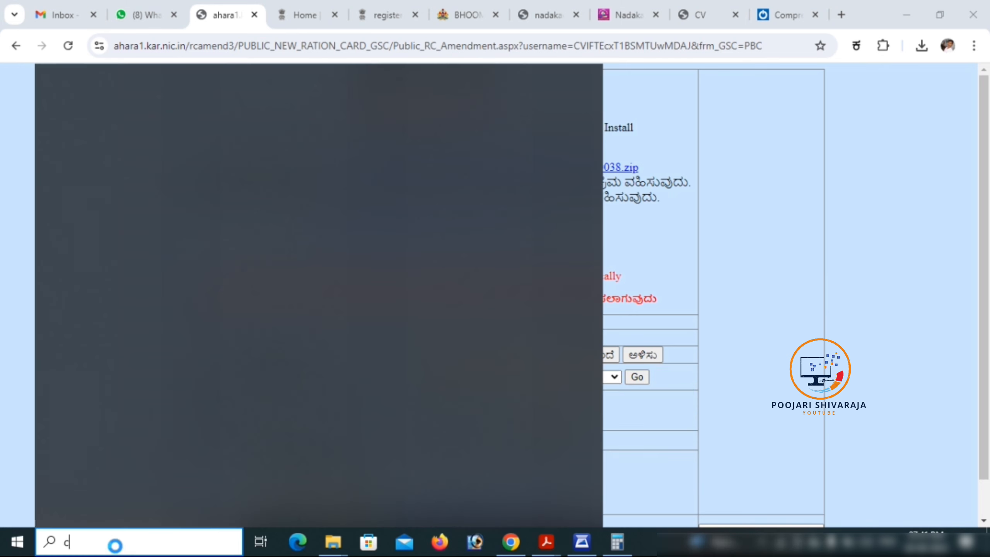
{"action": "key", "text": "Escape"}
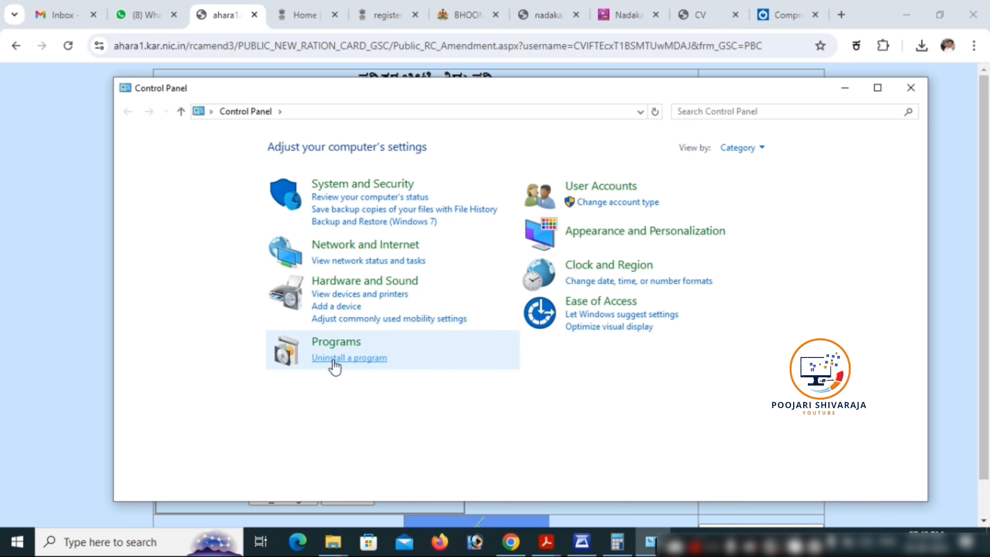
{"action": "left_click", "coordinate": [331, 359]}
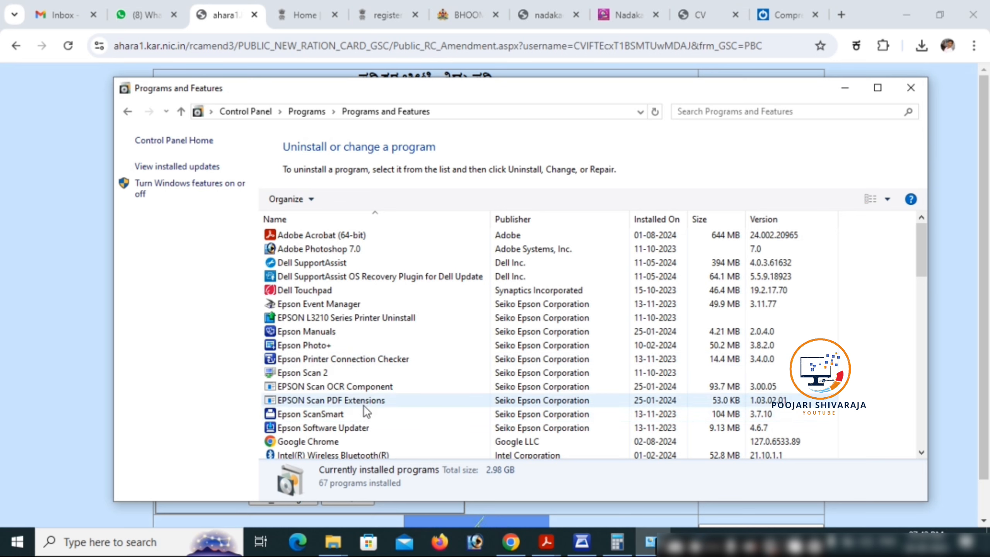
Uninstall SecuGen Biometric Web API, confirming removal and closing the completion message
{"action": "scroll", "coordinate": [363, 405], "scroll_direction": "down", "scroll_amount": 12}
{"action": "scroll", "coordinate": [363, 402], "scroll_direction": "down", "scroll_amount": 4}
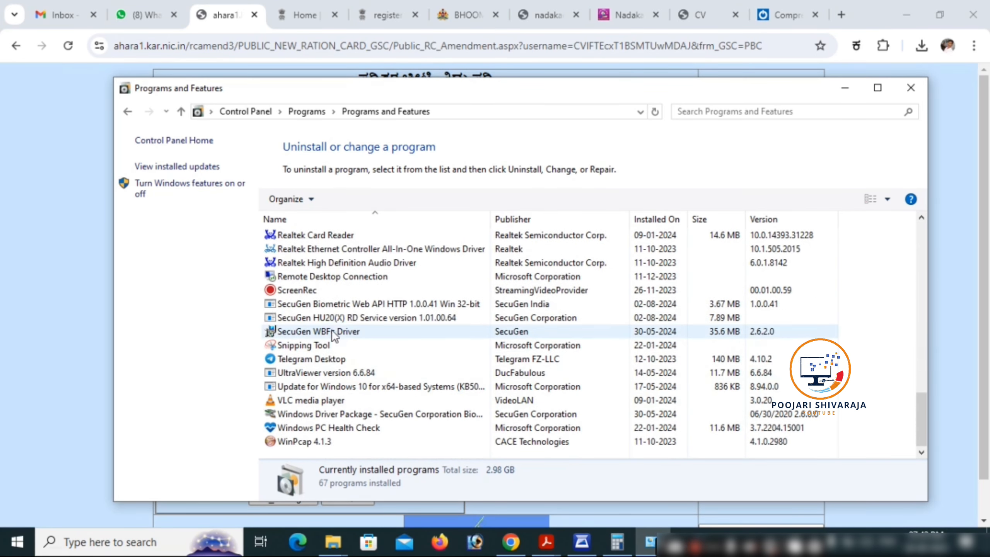
{"action": "left_click", "coordinate": [332, 306]}
{"action": "right_click", "coordinate": [332, 306]}
{"action": "left_click", "coordinate": [361, 317]}
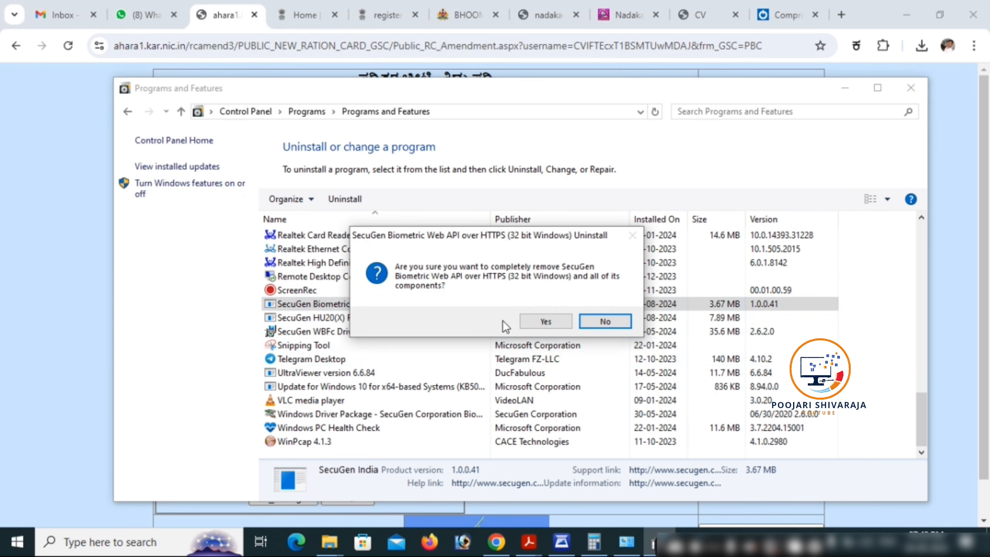
{"action": "left_click", "coordinate": [533, 322]}
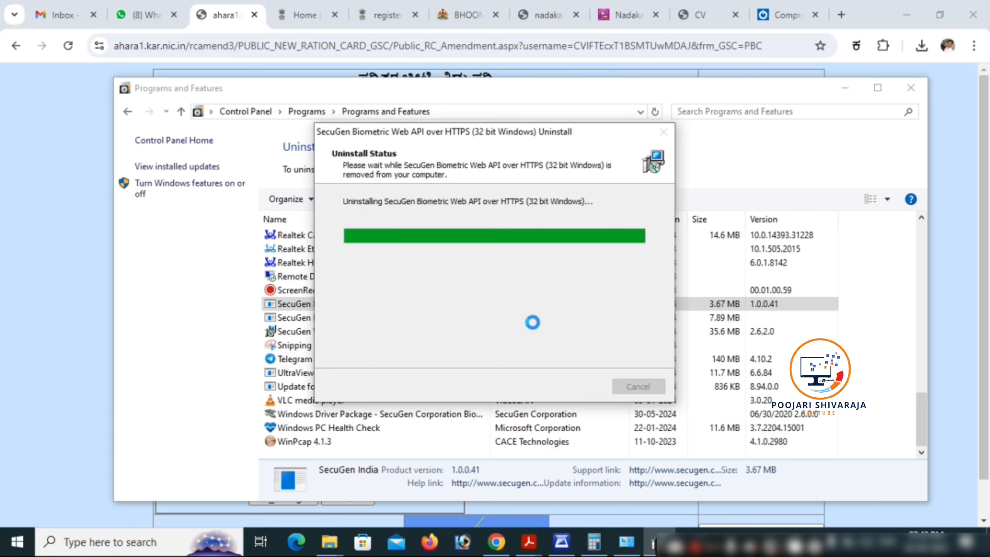
{"action": "left_click", "coordinate": [595, 323]}
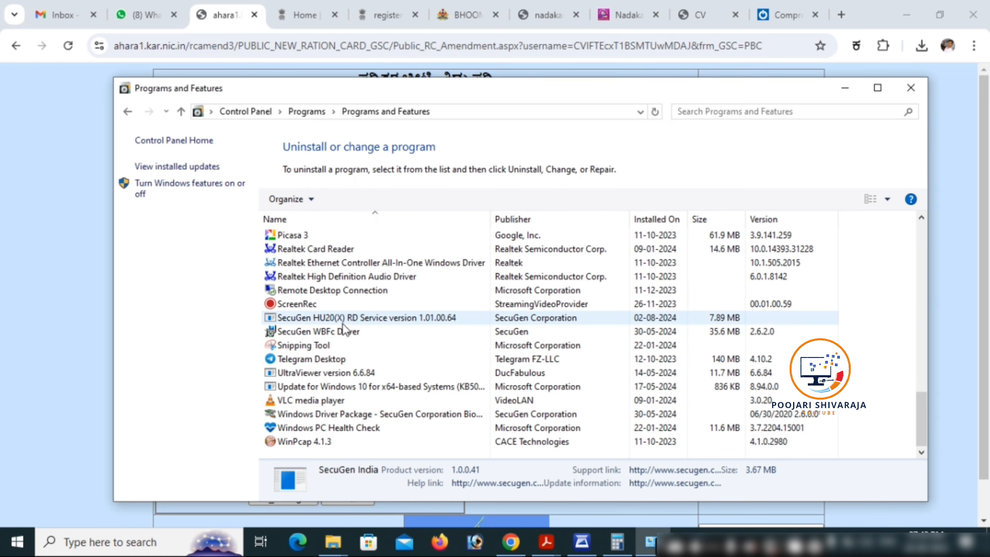
Start uninstalling SecuGen HU20(X) RD Service and confirm with Yes
{"action": "left_click", "coordinate": [345, 319]}
{"action": "right_click", "coordinate": [345, 319]}
{"action": "left_click", "coordinate": [373, 331]}
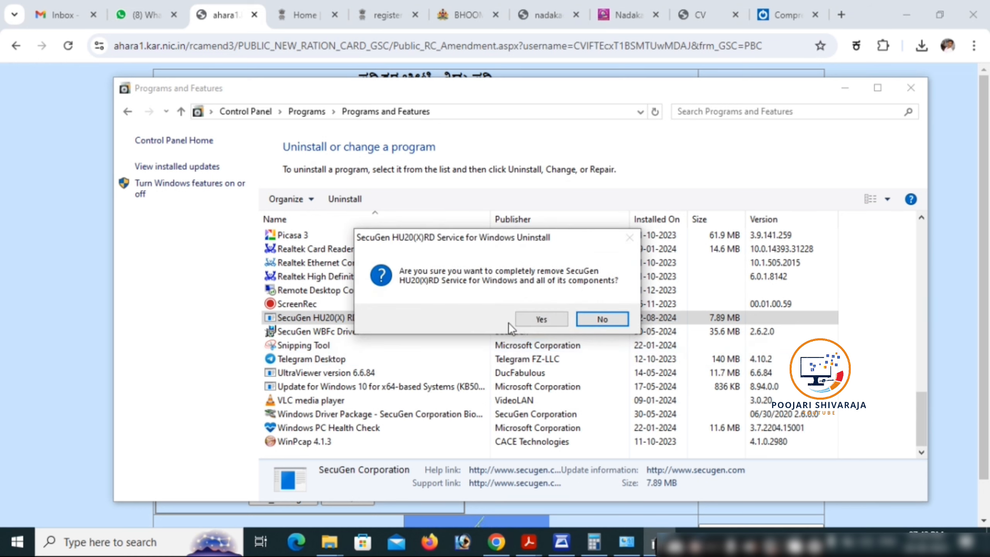
{"action": "left_click", "coordinate": [541, 319]}
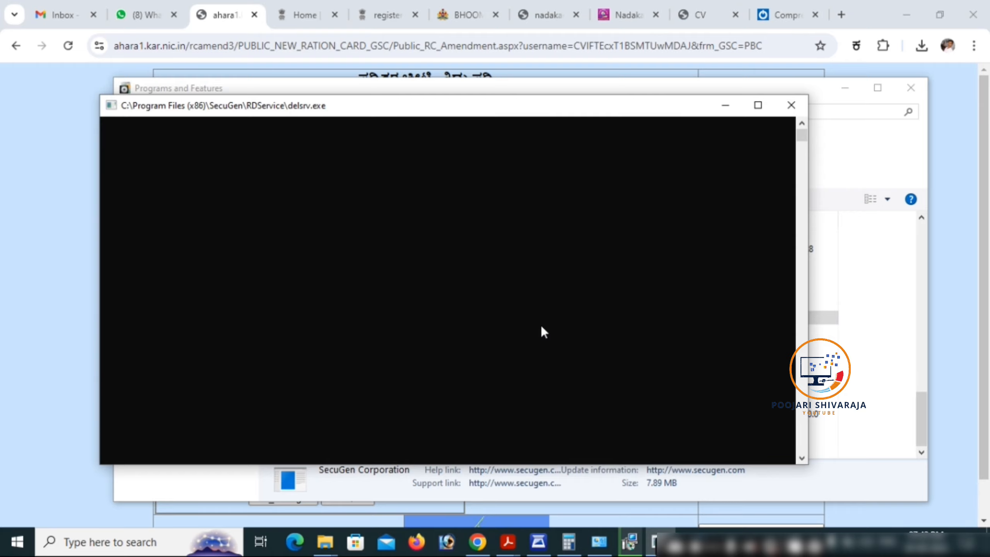
Copy the certificate subject text into the certmgr delete prompt, then OK the removal message
{"action": "scroll", "coordinate": [183, 301], "scroll_direction": "up", "scroll_amount": 15}
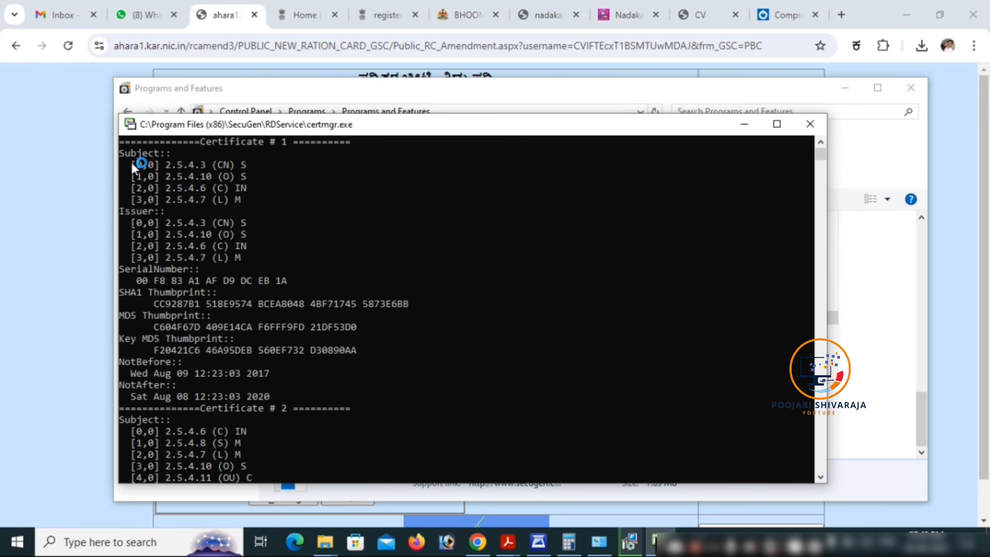
{"action": "left_click_drag", "start_coordinate": [132, 164], "coordinate": [236, 203]}
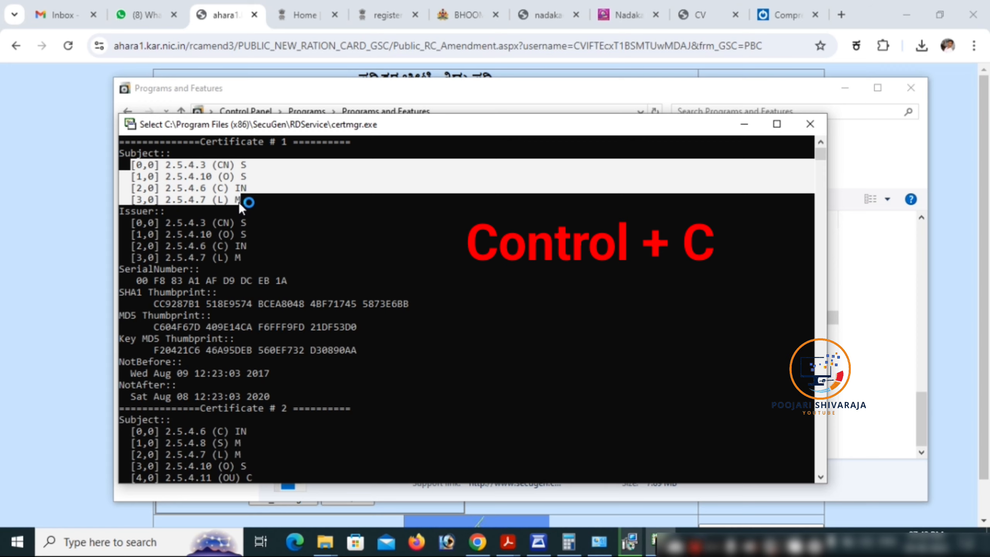
{"action": "key", "text": "ctrl+c"}
{"action": "scroll", "coordinate": [212, 326], "scroll_direction": "down", "scroll_amount": 10}
{"action": "scroll", "coordinate": [212, 326], "scroll_direction": "down", "scroll_amount": 12}
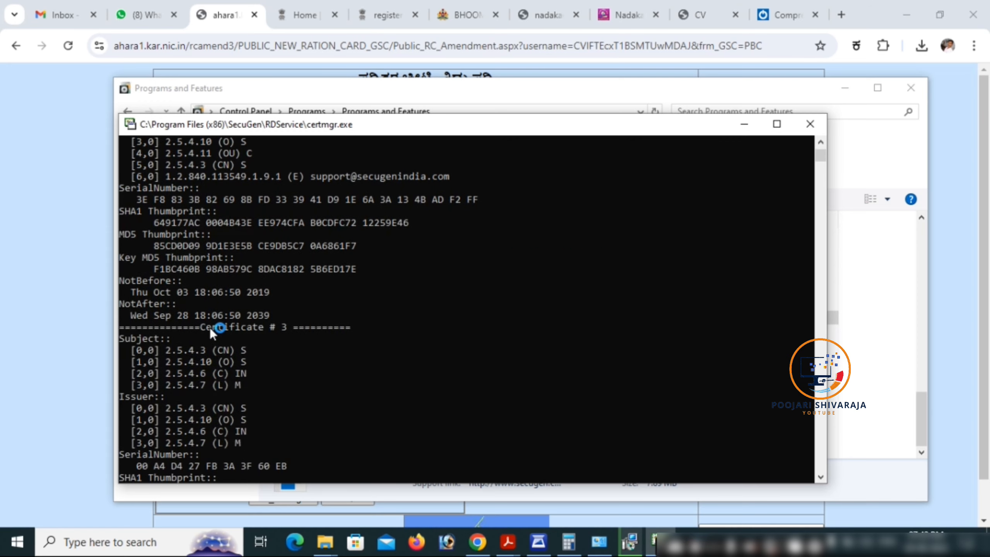
{"action": "left_click", "coordinate": [122, 297]}
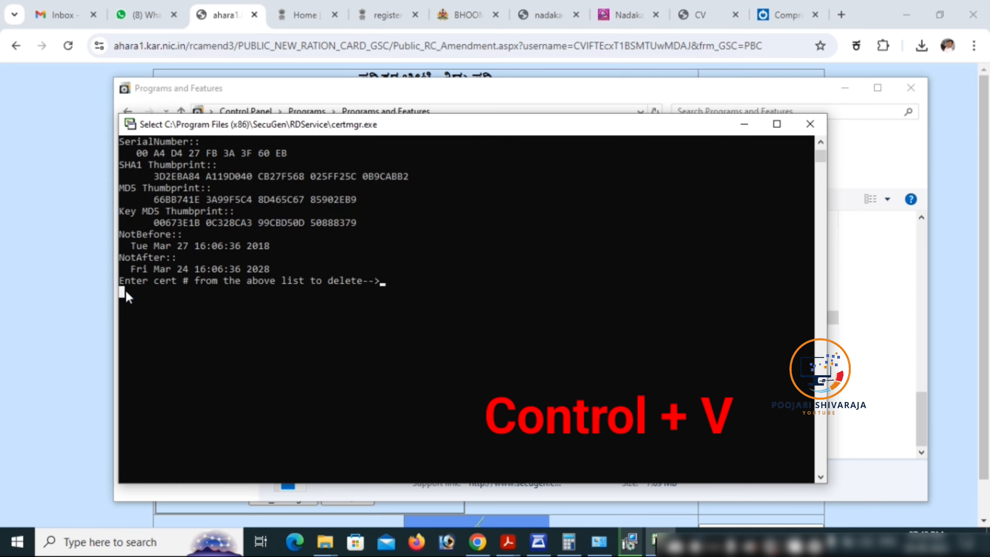
{"action": "key", "text": "ctrl+v"}
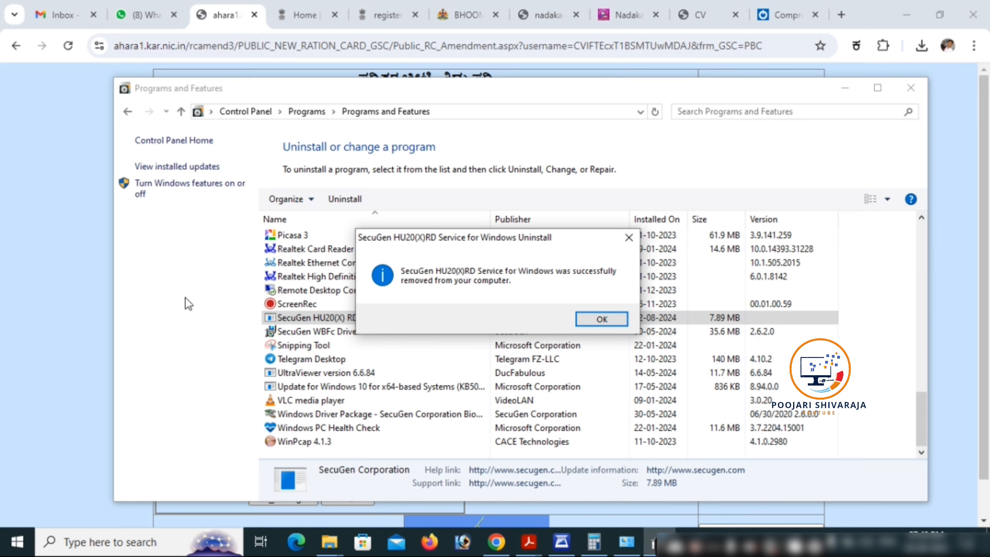
{"action": "left_click", "coordinate": [587, 318]}
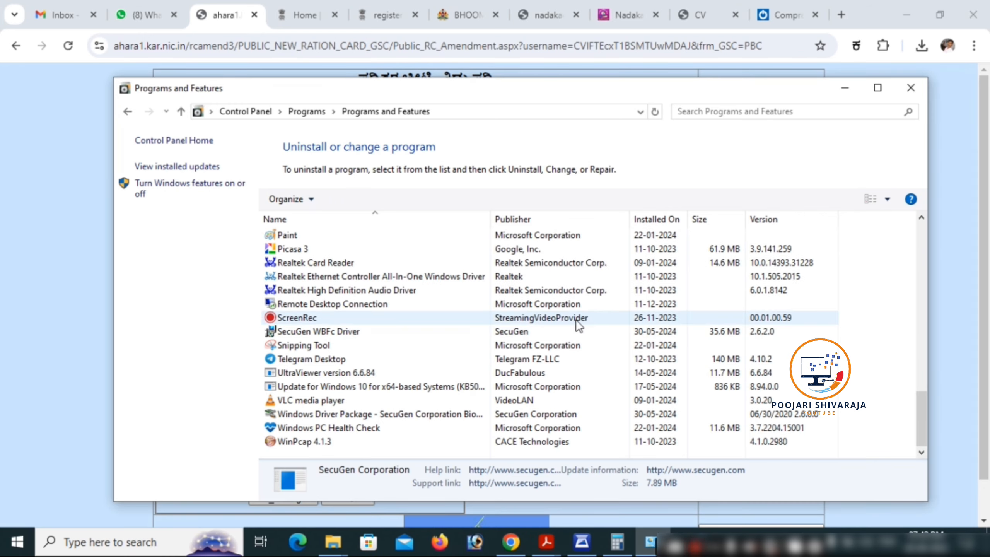
Close Programs and Features and open the SecuGen India site from bookmarks
{"action": "left_click", "coordinate": [914, 87]}
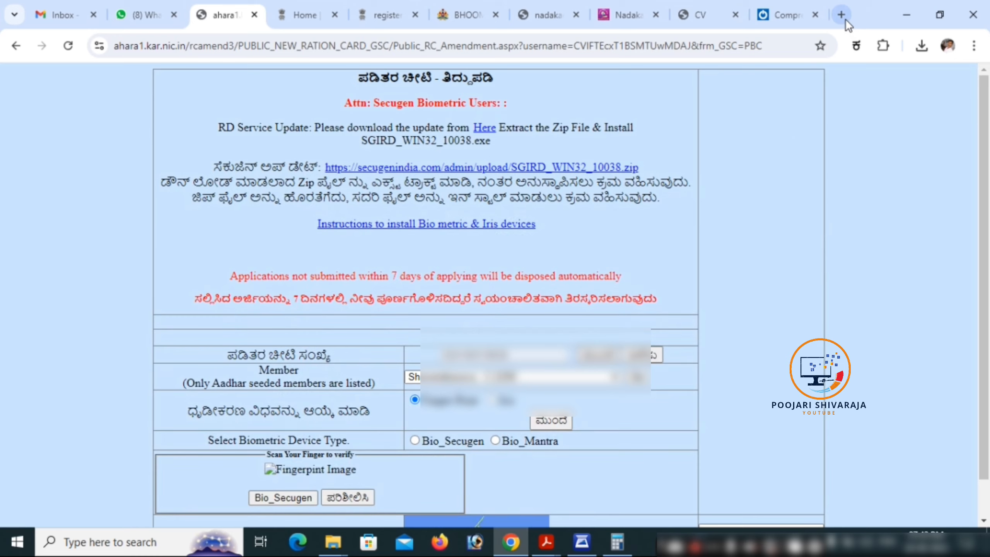
{"action": "left_click", "coordinate": [842, 15]}
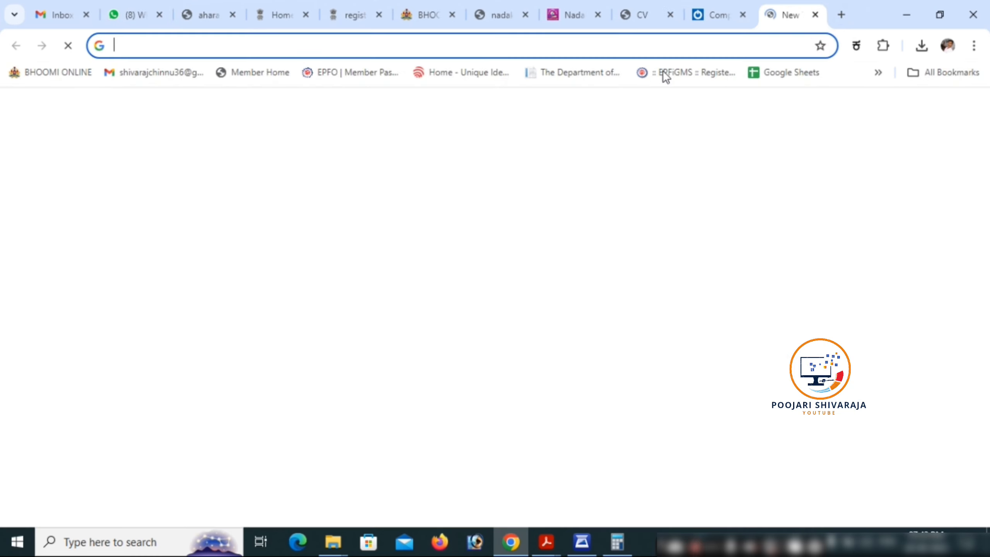
{"action": "left_click", "coordinate": [878, 72]}
{"action": "scroll", "coordinate": [751, 405], "scroll_direction": "down", "scroll_amount": 5}
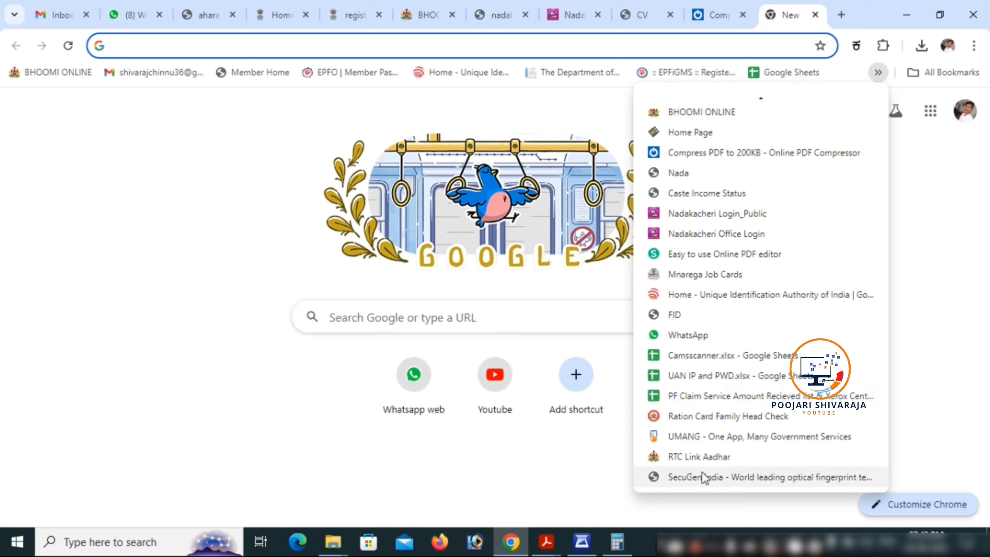
{"action": "left_click", "coordinate": [701, 476]}
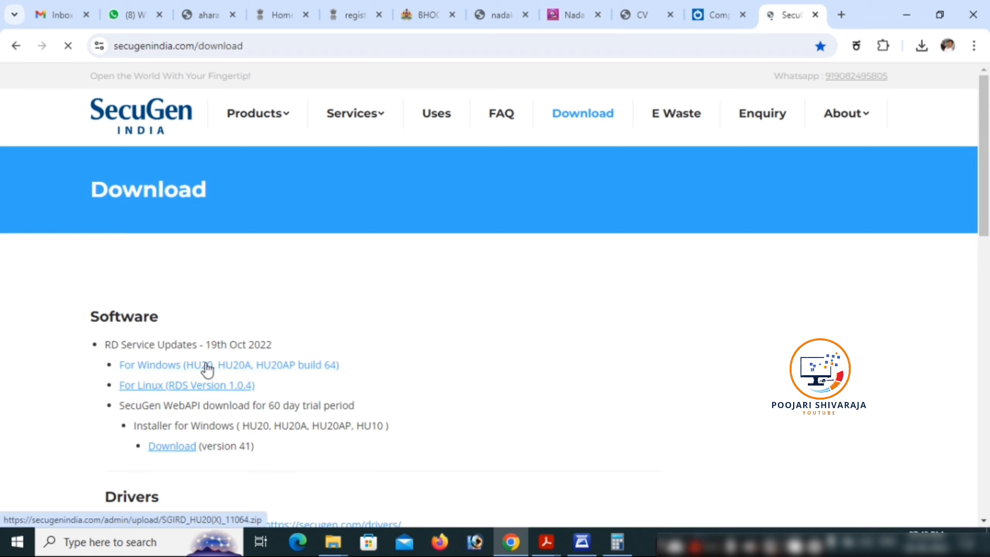
Download the Windows RD service update and WebAPI version 41, then show the zip's folder
{"action": "left_click", "coordinate": [207, 368]}
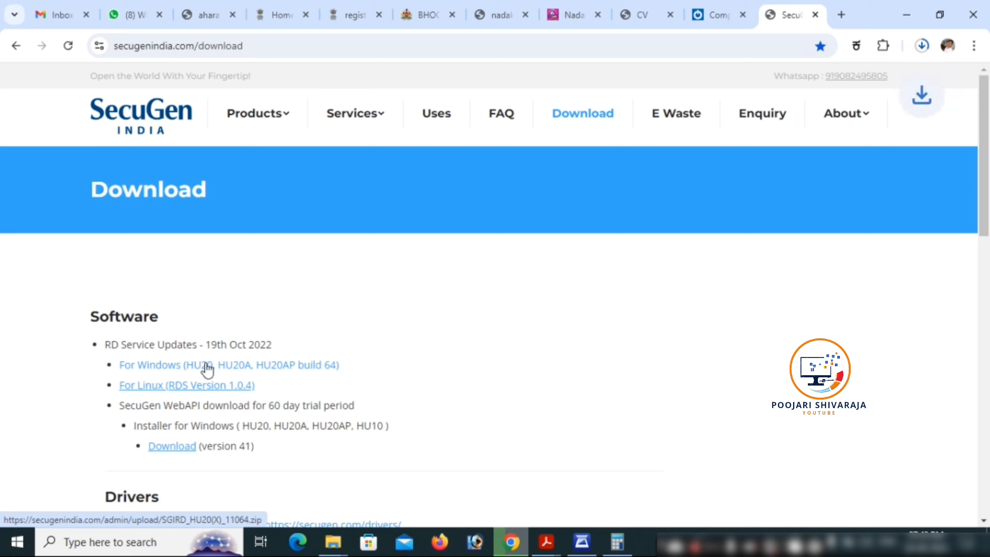
{"action": "left_click", "coordinate": [171, 447]}
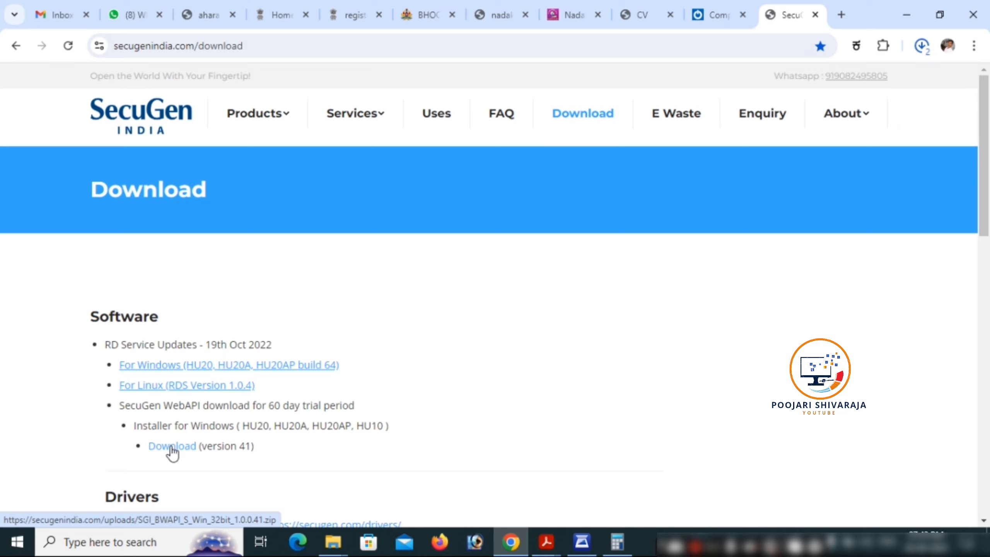
{"action": "left_click", "coordinate": [922, 50]}
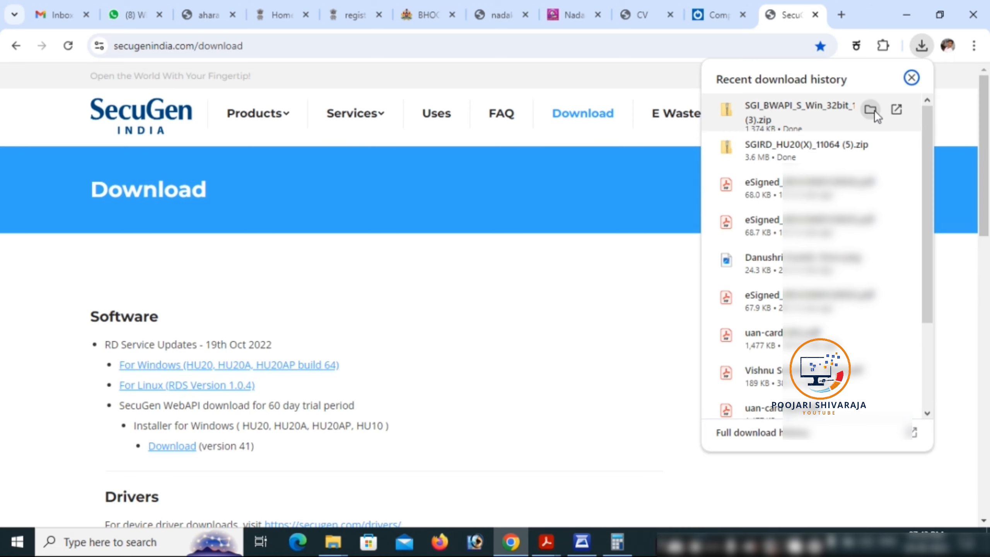
{"action": "left_click", "coordinate": [871, 109]}
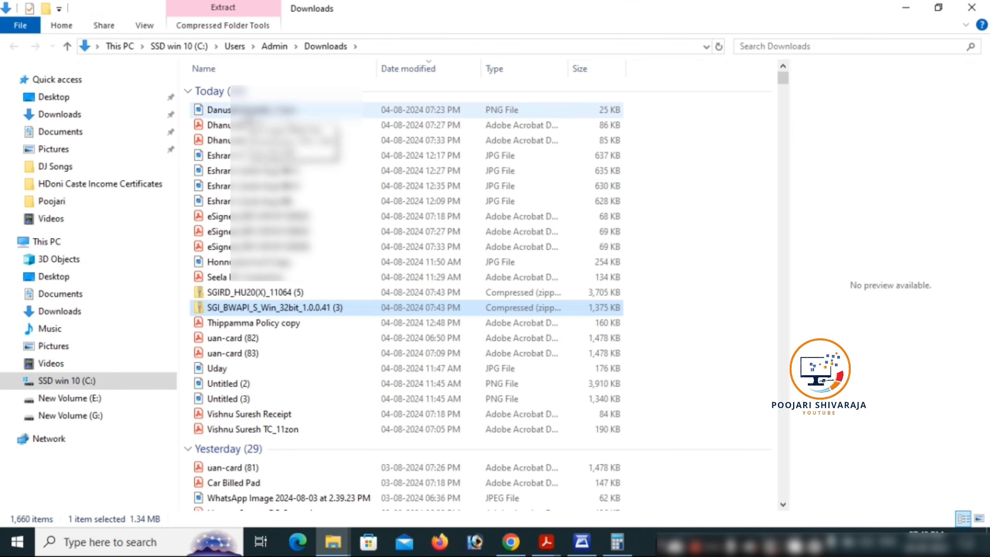
Install Biometric Web API from the SGI_BWAPI zip into the existing folder, then return to Downloads
{"action": "double_click", "coordinate": [286, 305]}
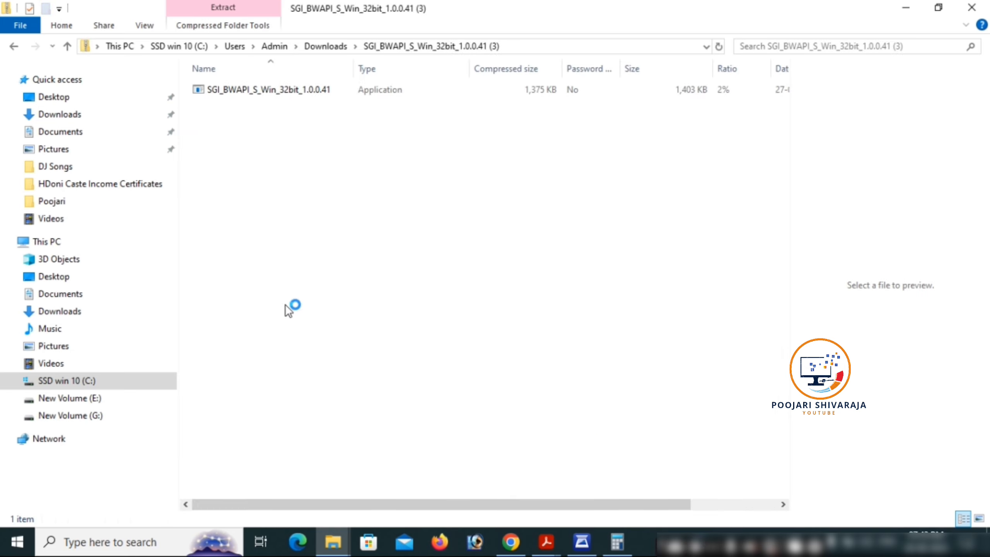
{"action": "double_click", "coordinate": [278, 91]}
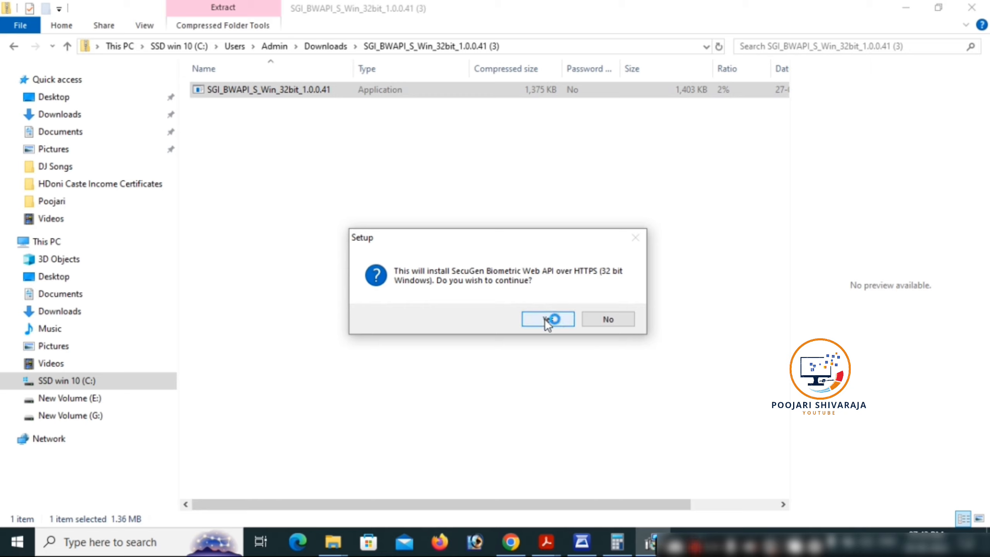
{"action": "left_click", "coordinate": [546, 319]}
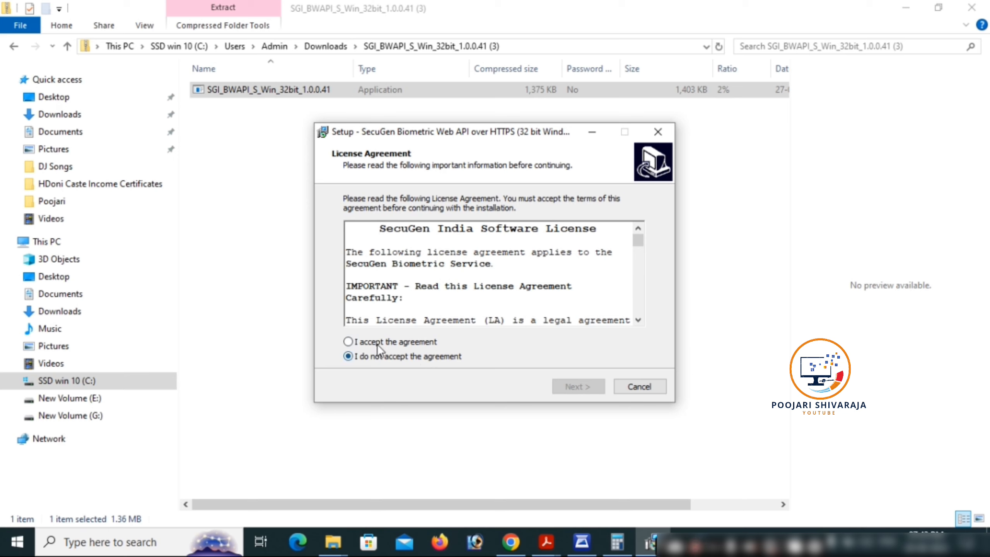
{"action": "left_click", "coordinate": [380, 342]}
{"action": "left_click", "coordinate": [564, 384]}
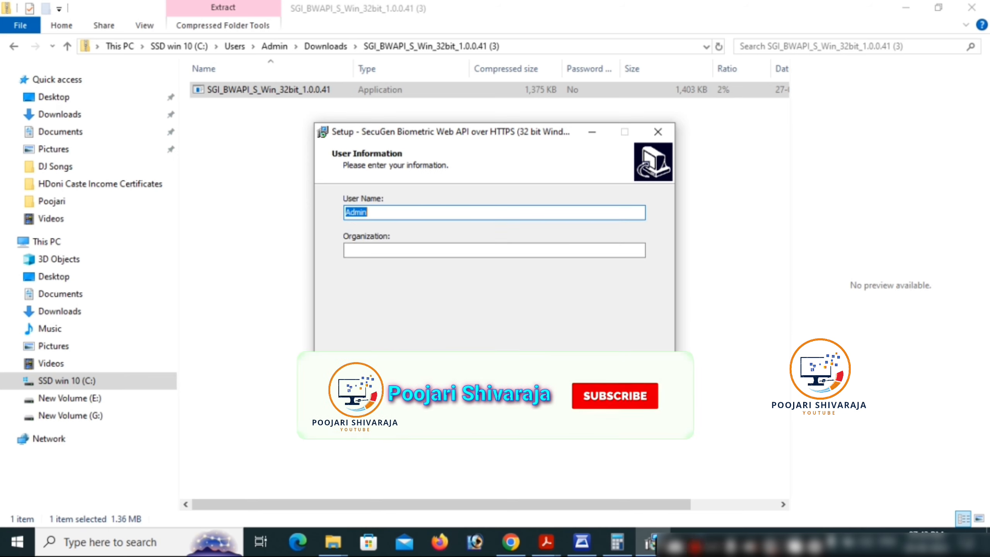
{"action": "left_click", "coordinate": [564, 383]}
{"action": "left_click", "coordinate": [564, 384]}
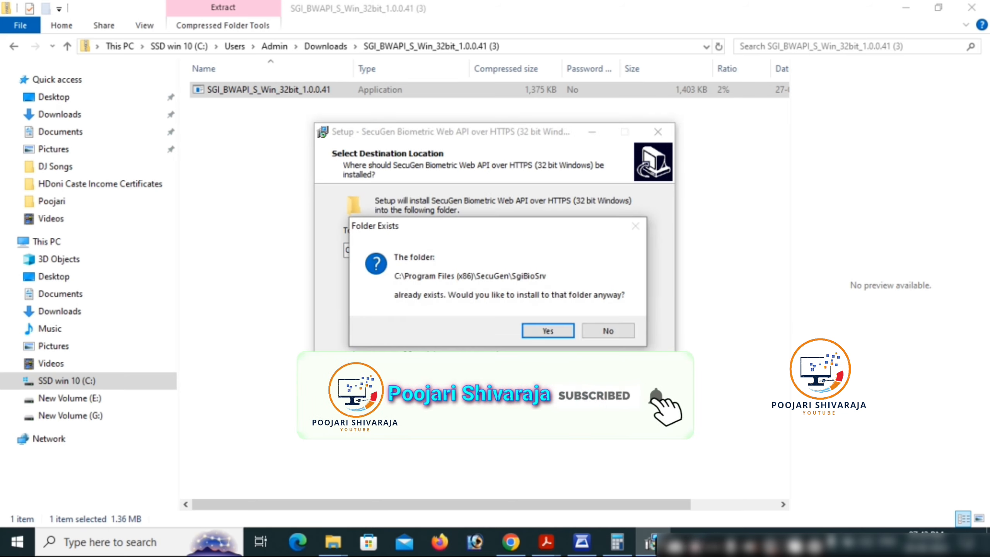
{"action": "left_click", "coordinate": [563, 336]}
{"action": "left_click", "coordinate": [571, 383]}
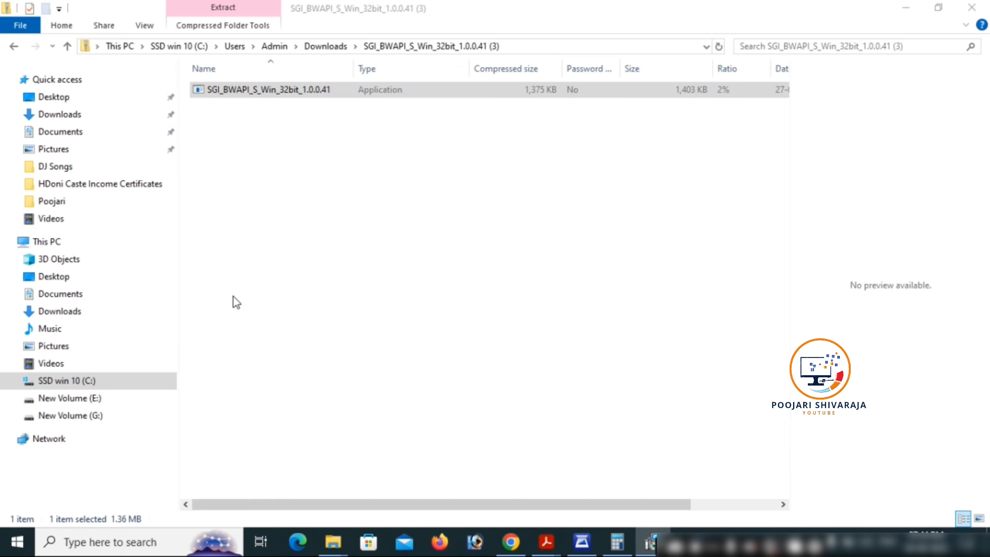
{"action": "left_click", "coordinate": [76, 121]}
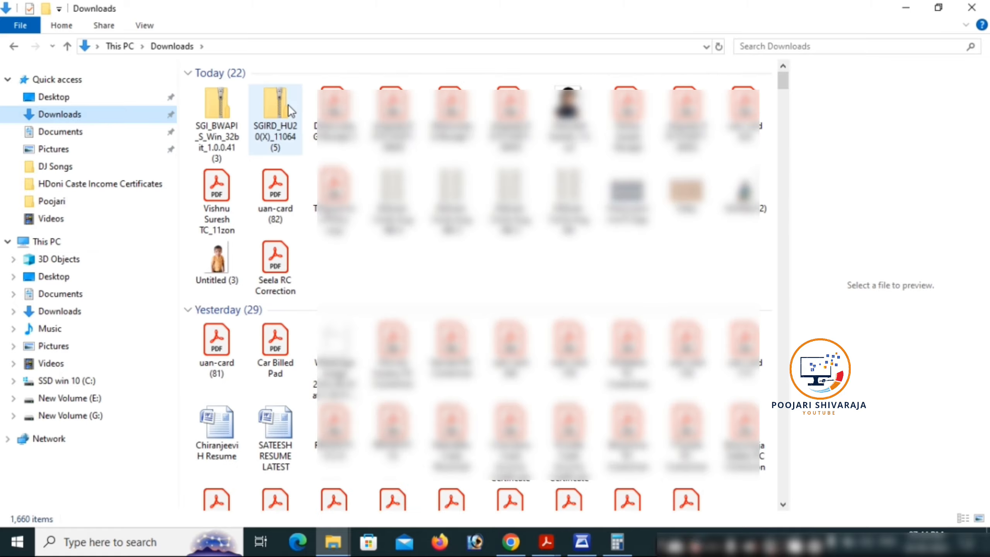
Run the SGIRD_HU20(X)_11064 installer with default location and install the HU20(X)RD Service
{"action": "left_click", "coordinate": [260, 113]}
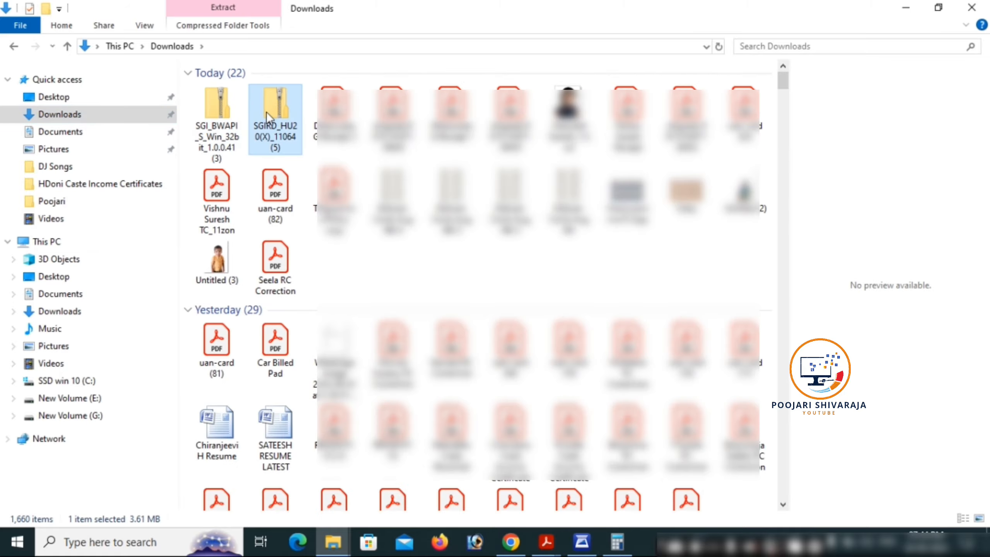
{"action": "double_click", "coordinate": [266, 112]}
{"action": "double_click", "coordinate": [276, 89]}
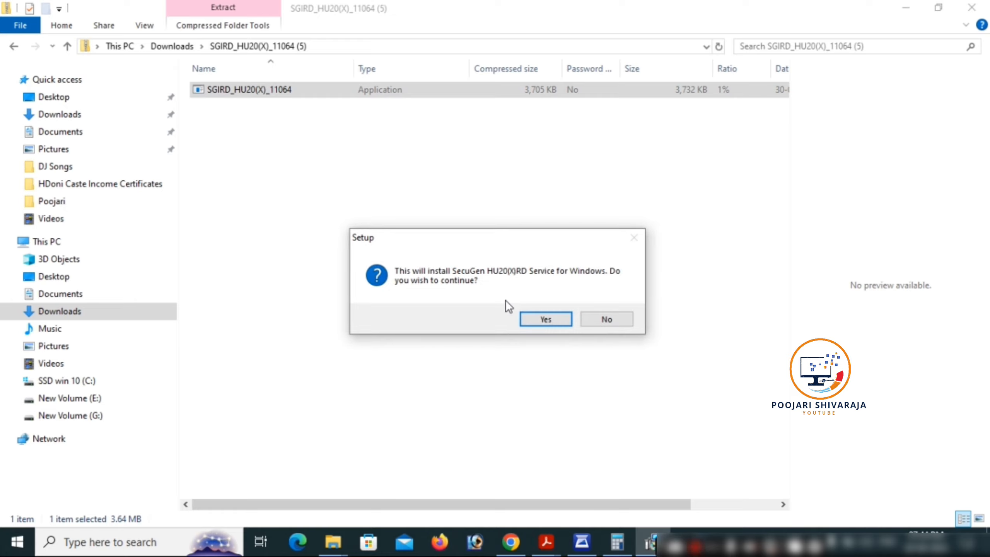
{"action": "left_click", "coordinate": [539, 319]}
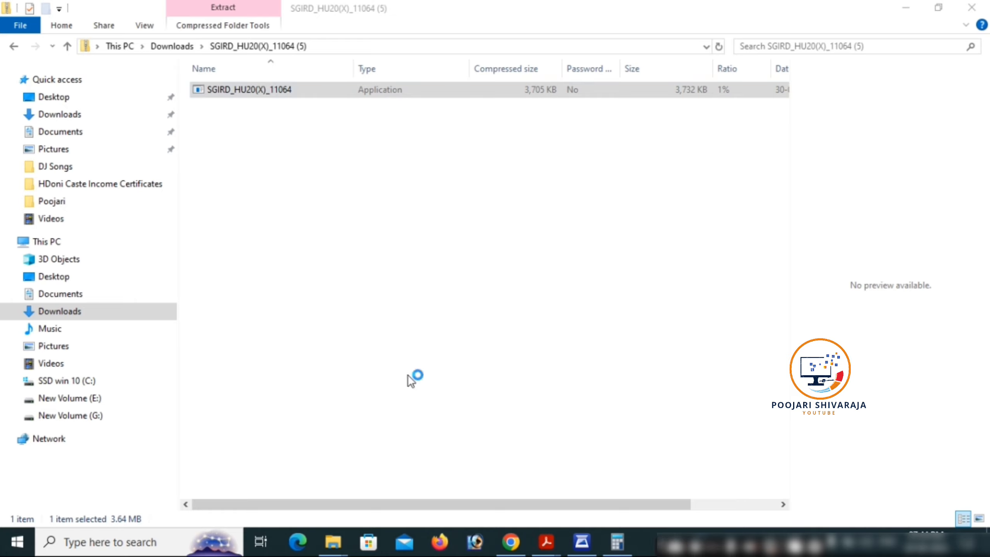
{"action": "left_click", "coordinate": [568, 385]}
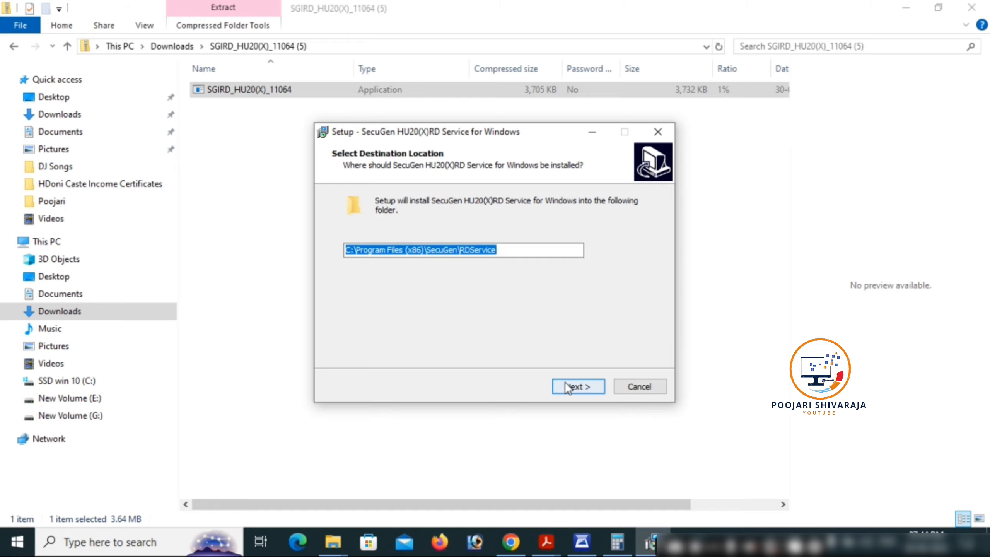
{"action": "left_click", "coordinate": [564, 381]}
{"action": "left_click", "coordinate": [566, 383]}
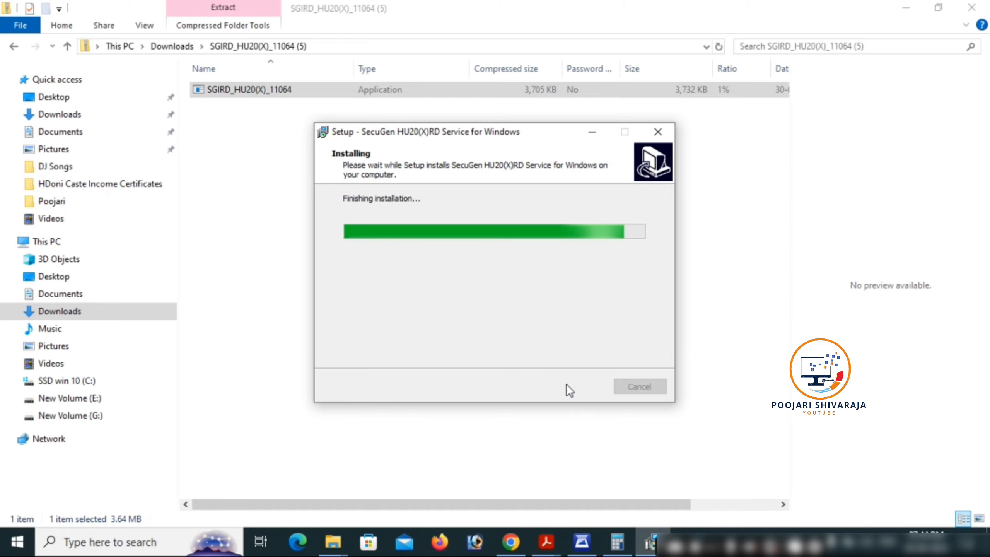
{"action": "scroll", "coordinate": [177, 268], "scroll_direction": "up", "scroll_amount": 15}
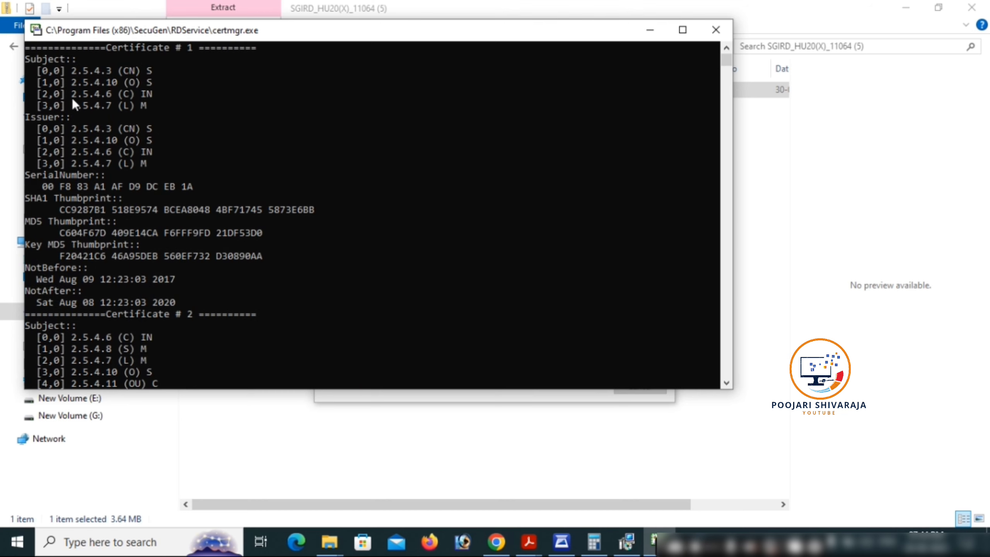
Copy the first certificate's Subject lines and paste them into the certmgr delete prompt
{"action": "left_click_drag", "start_coordinate": [40, 69], "coordinate": [131, 105]}
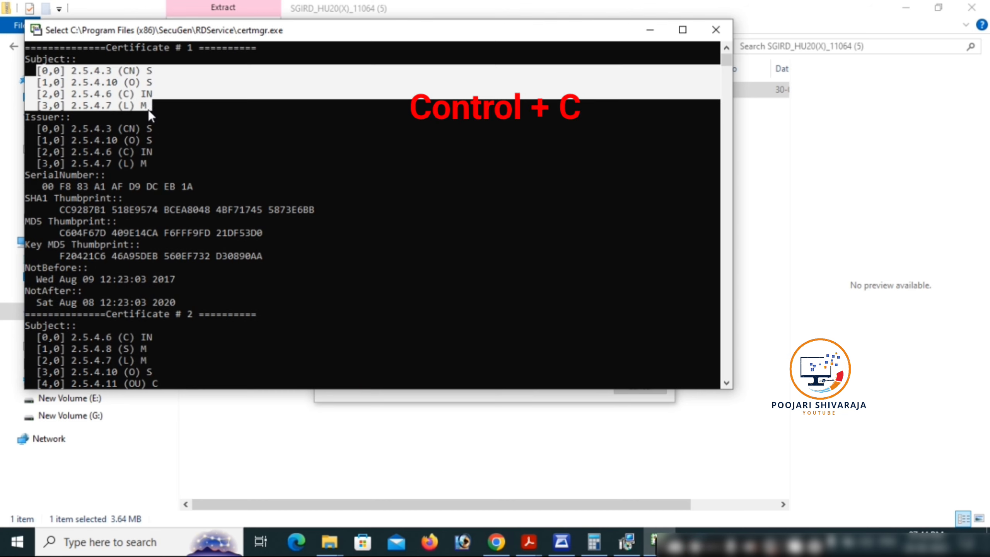
{"action": "key", "text": "ctrl+c"}
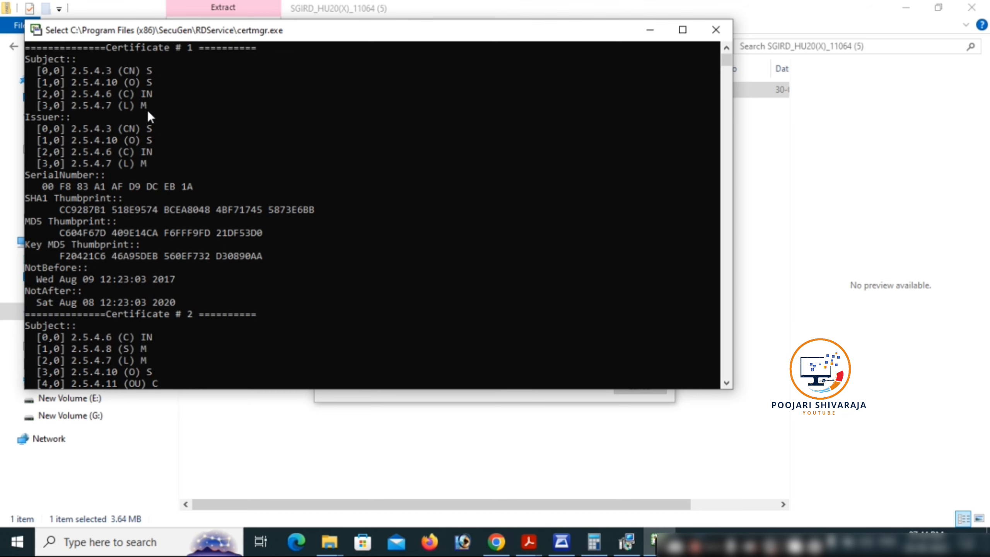
{"action": "scroll", "coordinate": [172, 197], "scroll_direction": "down", "scroll_amount": 15}
{"action": "scroll", "coordinate": [170, 198], "scroll_direction": "down", "scroll_amount": 3}
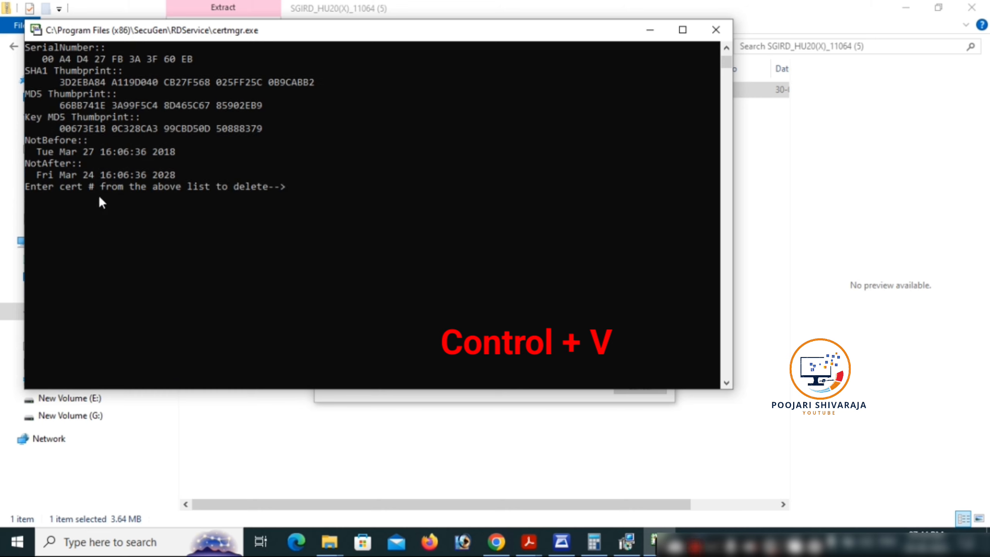
{"action": "left_click", "coordinate": [34, 201]}
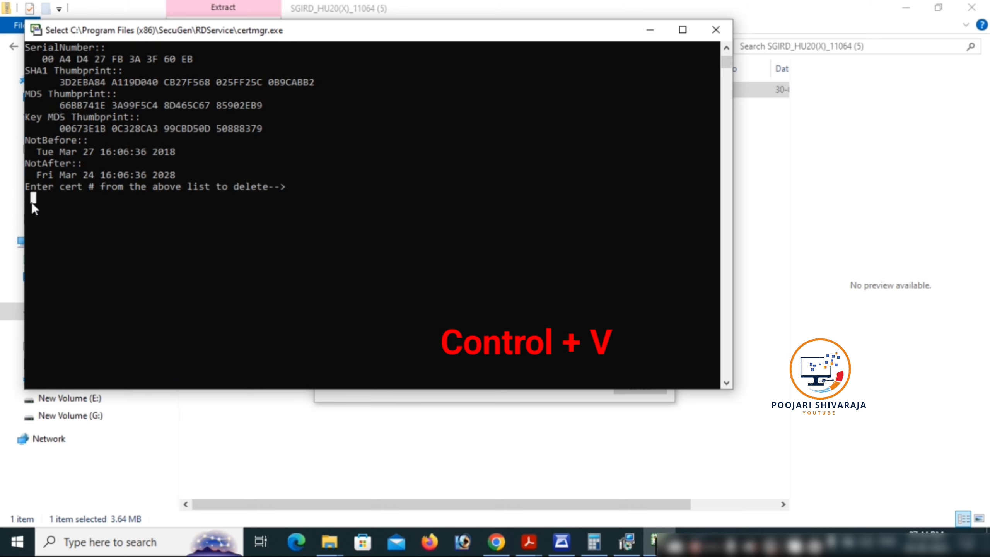
{"action": "key", "text": "ctrl+v"}
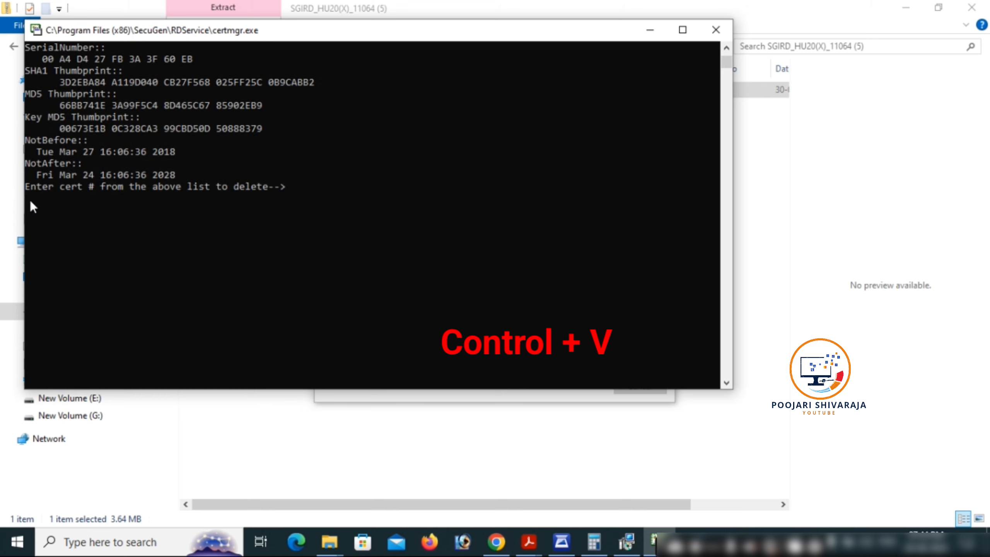
{"action": "left_click", "coordinate": [29, 199]}
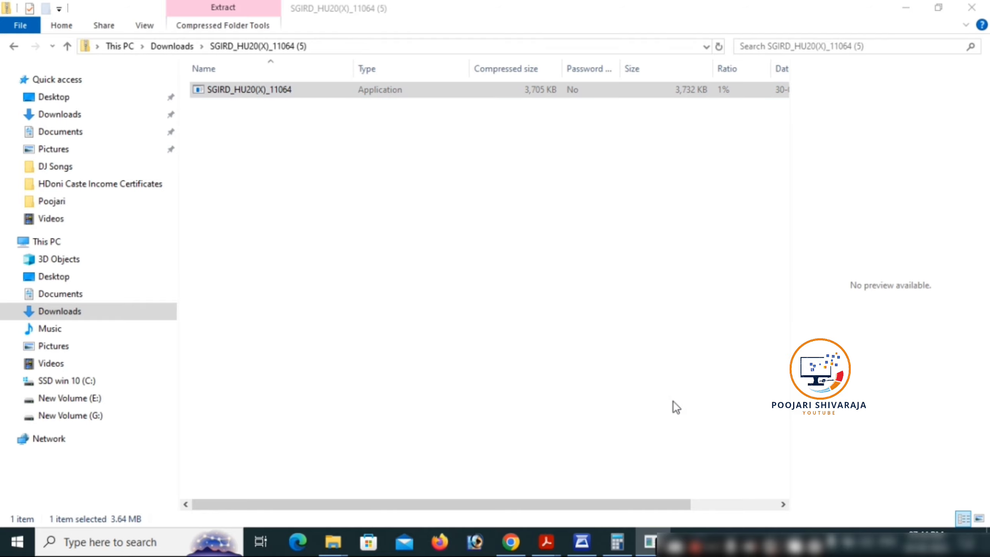
Return to the Ahara tab, rescan the fingerprint with Bio_Secugen, and dismiss the SGIBIOSRV alert
{"action": "left_click", "coordinate": [514, 542]}
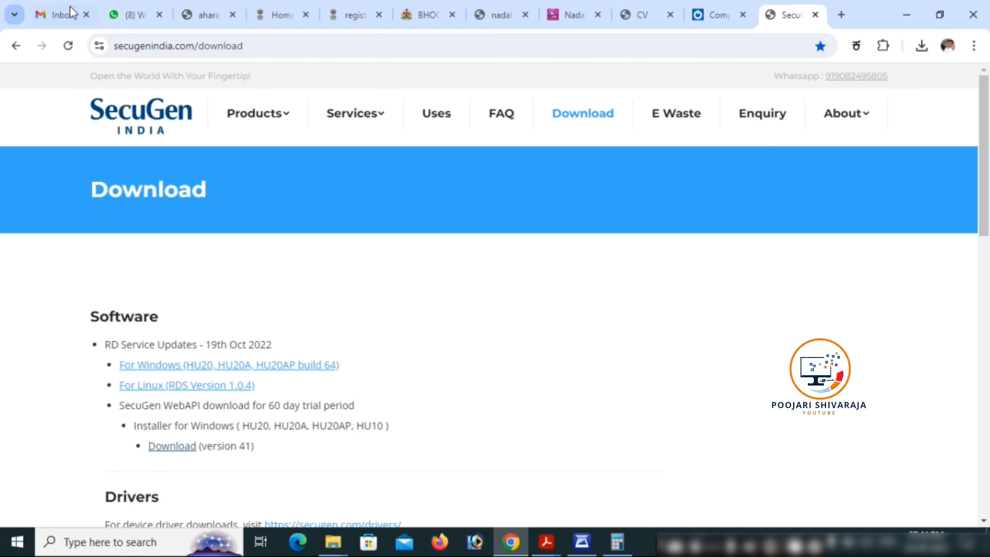
{"action": "left_click", "coordinate": [188, 17]}
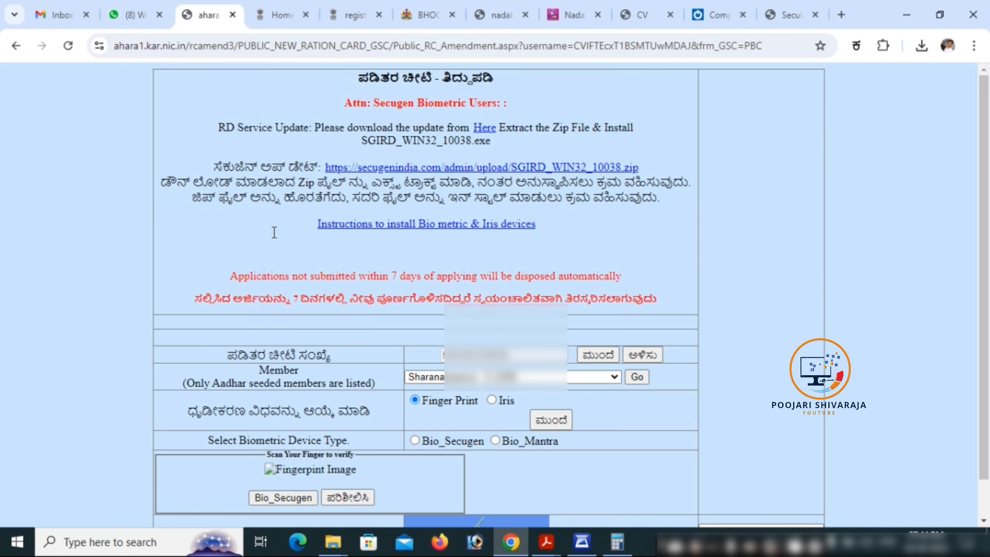
{"action": "scroll", "coordinate": [363, 295], "scroll_direction": "down", "scroll_amount": 2}
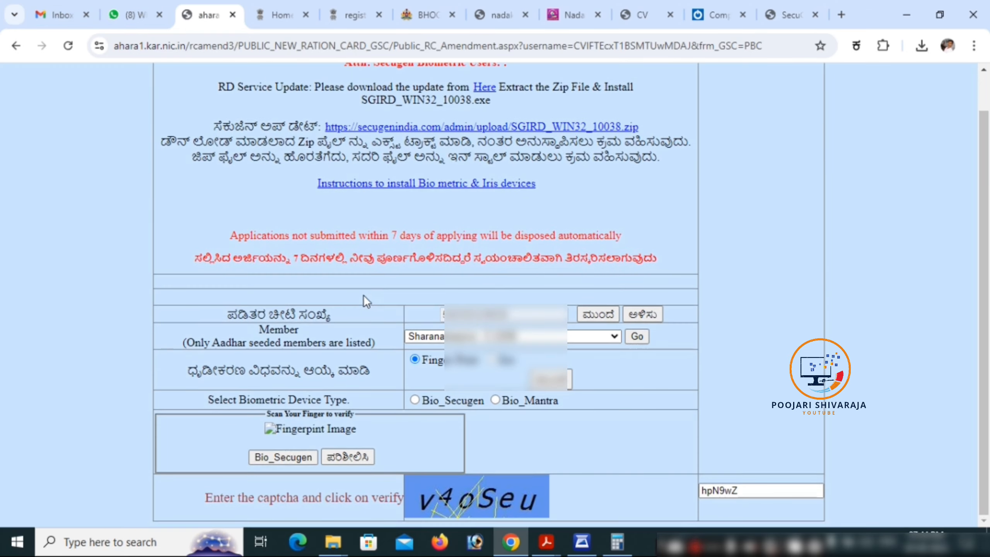
{"action": "left_click", "coordinate": [291, 457]}
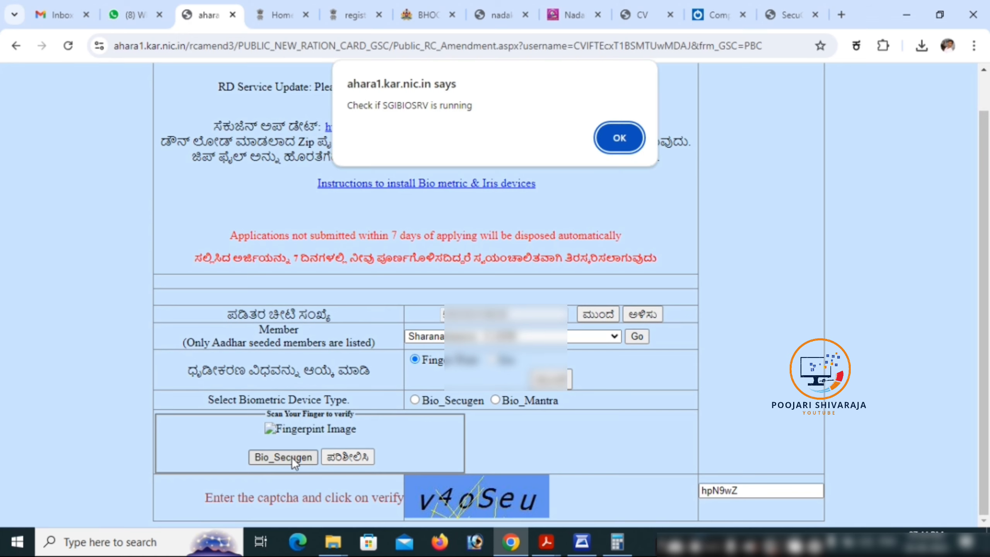
{"action": "left_click", "coordinate": [622, 139]}
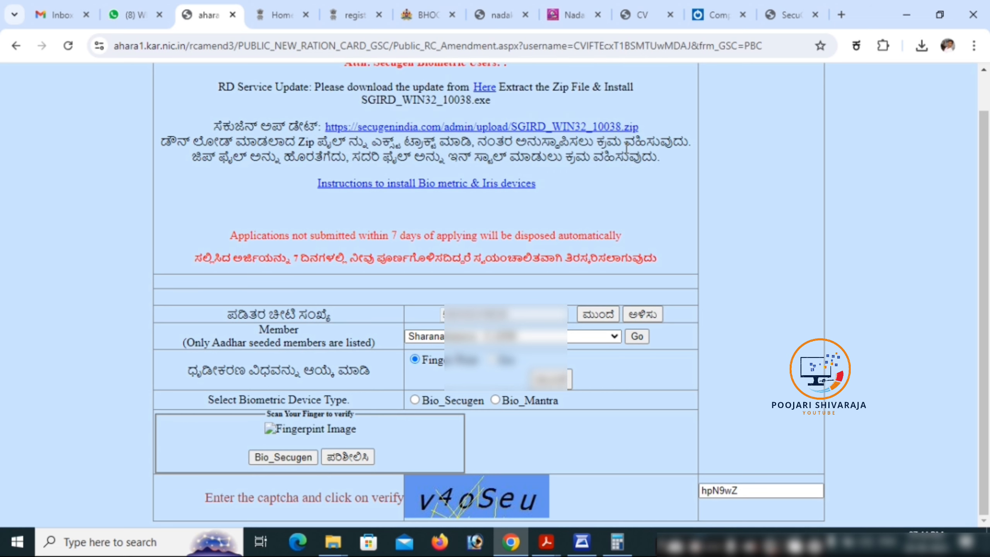
Replace the captcha with the new one, submit with ಪರಿಶೀಲಿಸಿ, and dismiss the XML error
{"action": "scroll", "coordinate": [626, 148], "scroll_direction": "down", "scroll_amount": 3}
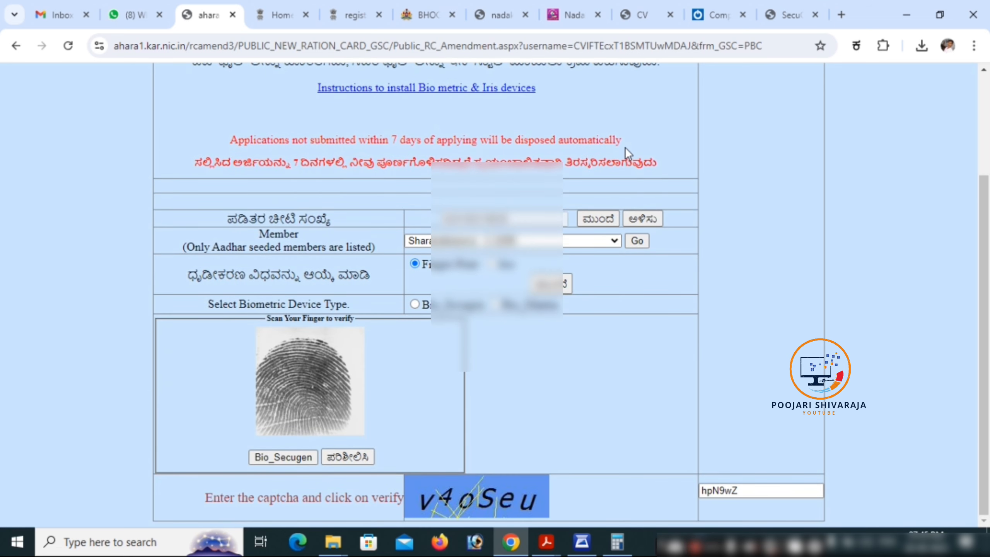
{"action": "double_click", "coordinate": [745, 484]}
{"action": "key", "text": "BackSpace"}
{"action": "type", "text": "v4"}
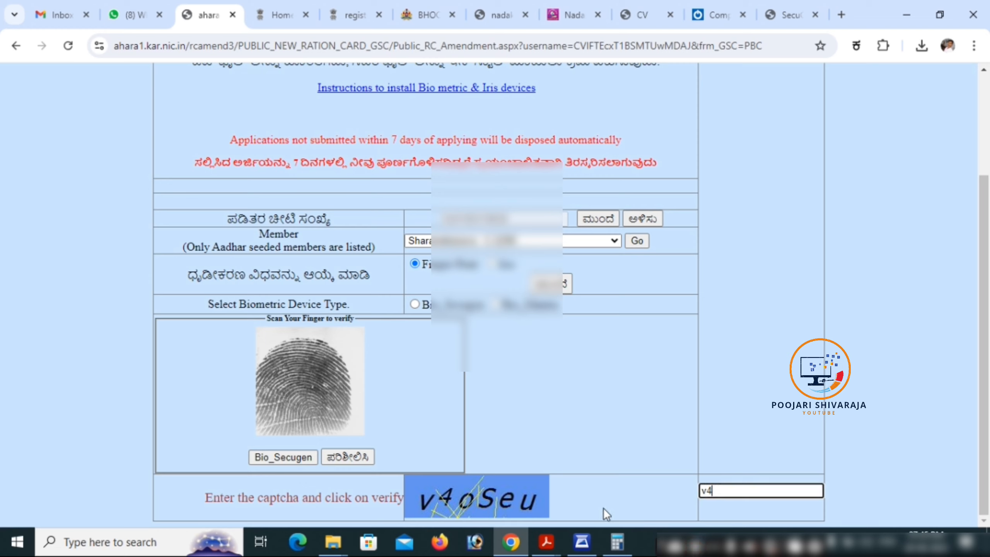
{"action": "type", "text": "oSeu"}
{"action": "left_click", "coordinate": [336, 458]}
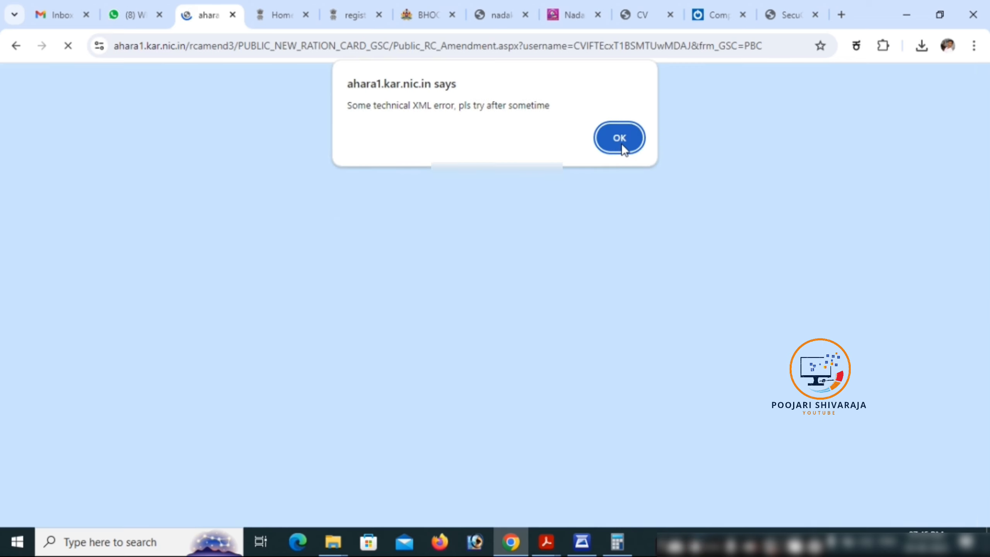
{"action": "left_click", "coordinate": [619, 138]}
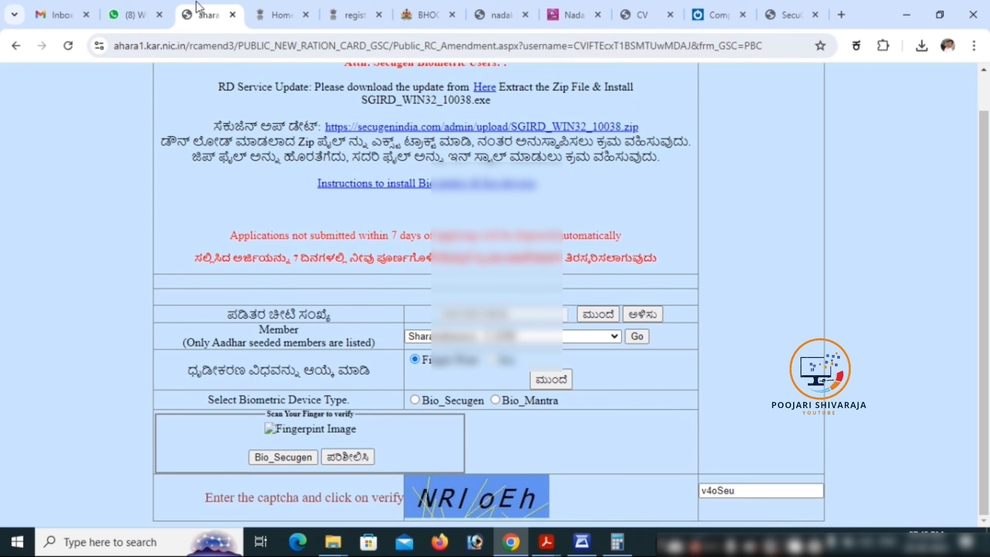
Close the failed page and reopen the amendment link from WhatsApp in ಕನ್ನಡ
{"action": "left_click", "coordinate": [232, 14]}
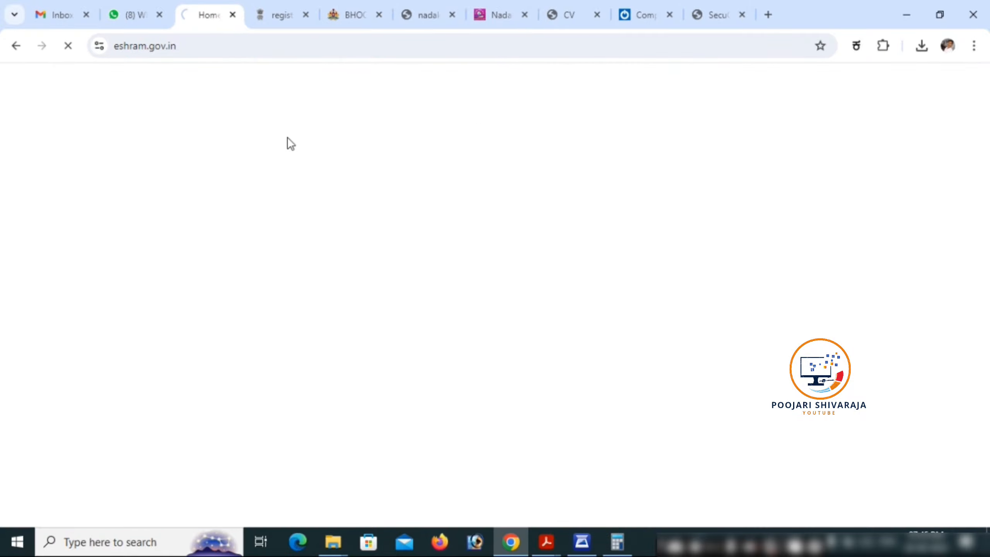
{"action": "left_click", "coordinate": [152, 28]}
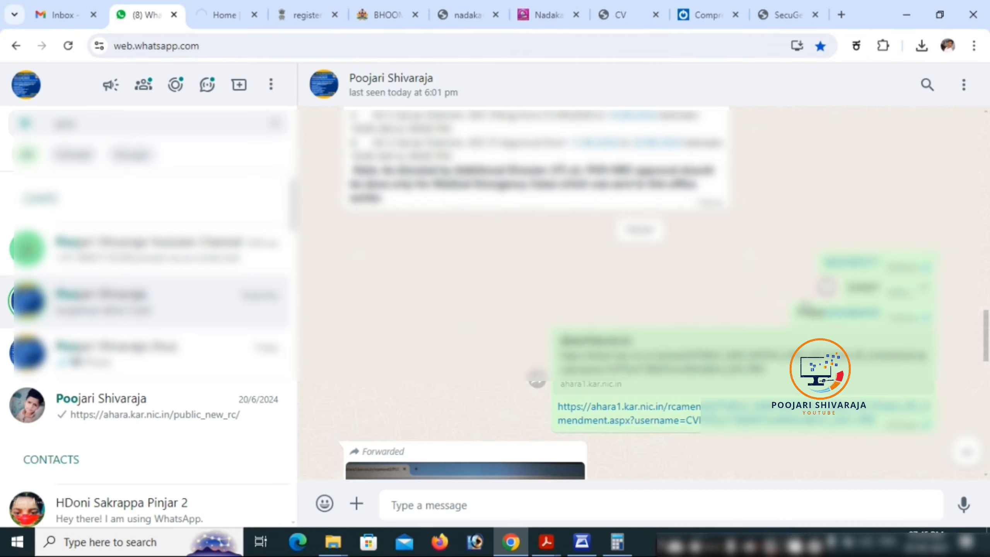
{"action": "left_click", "coordinate": [628, 407]}
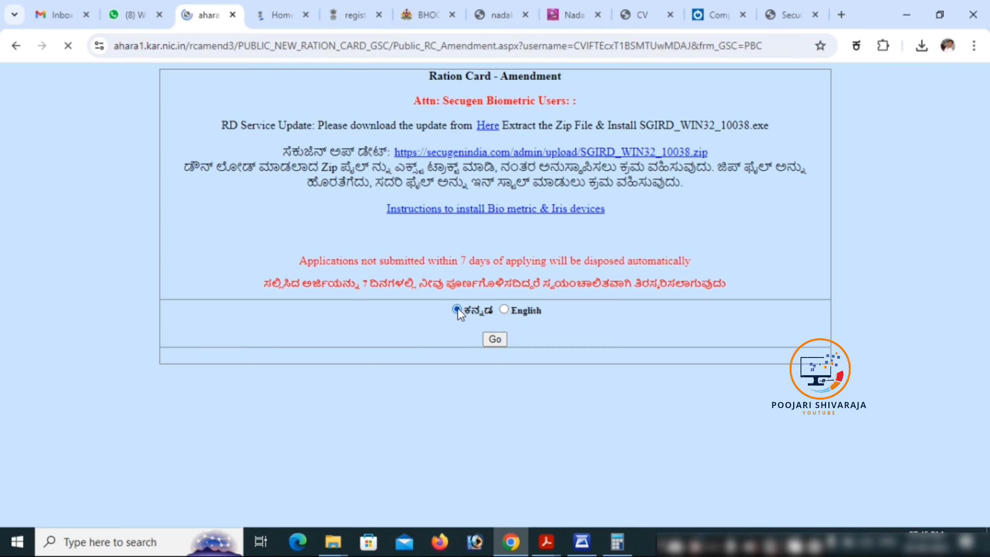
{"action": "left_click", "coordinate": [457, 309]}
{"action": "left_click", "coordinate": [568, 344]}
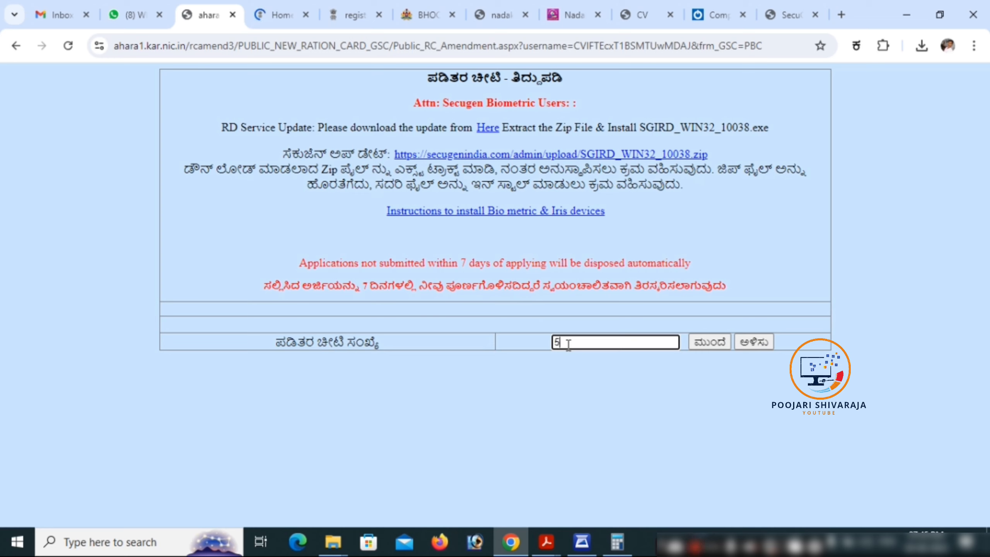
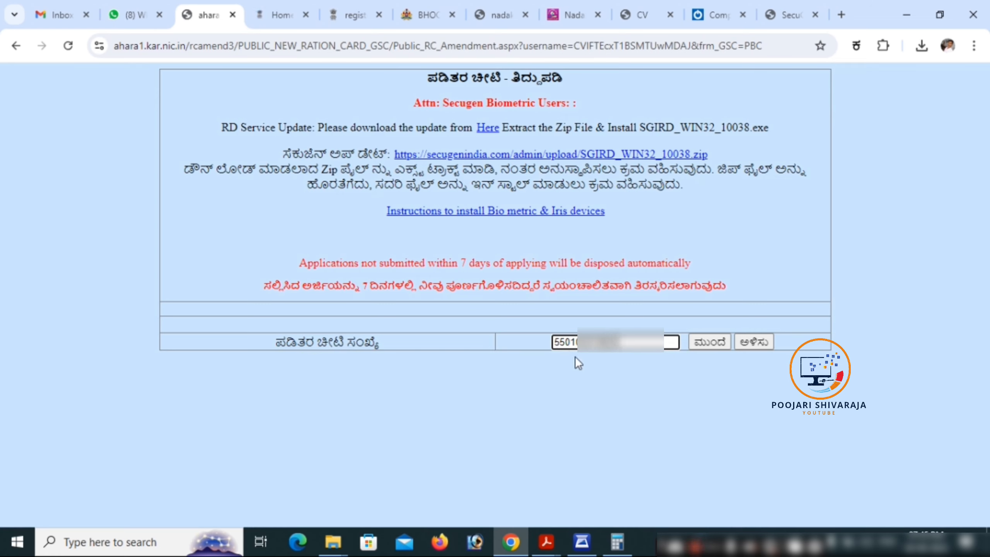
Enter the ration card number, submit with ಮುಂದೆ, and select the family member
{"action": "left_click", "coordinate": [720, 342]}
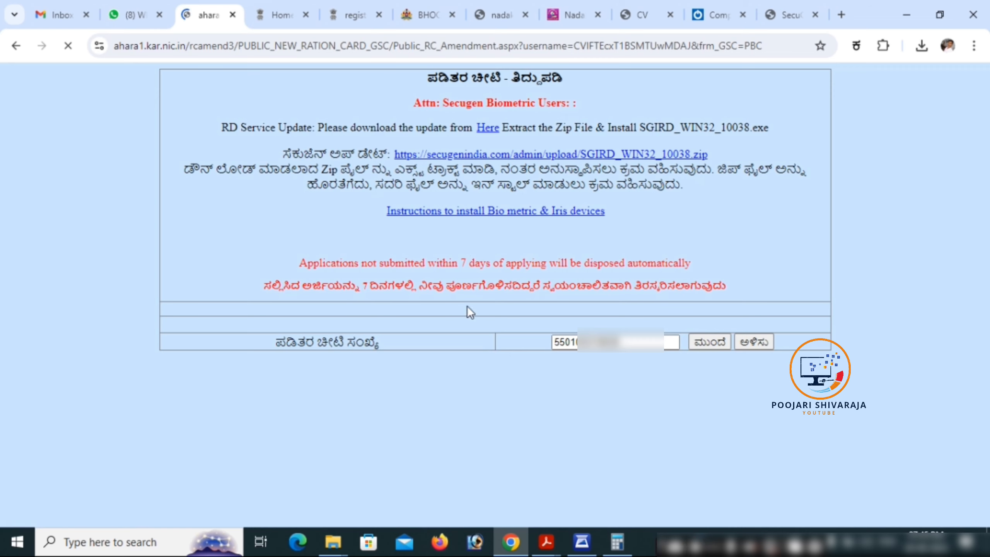
{"action": "left_click", "coordinate": [515, 369]}
{"action": "left_click", "coordinate": [514, 401]}
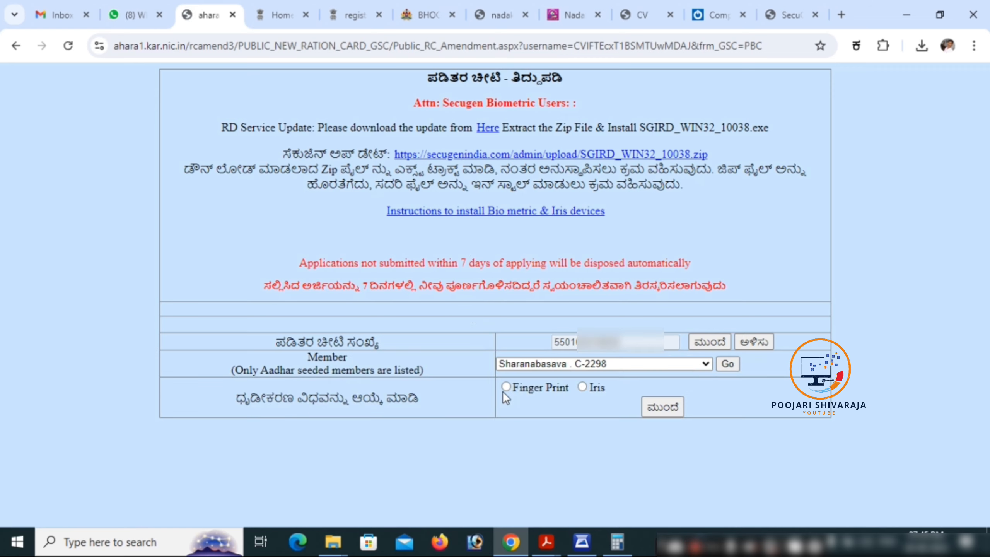
Choose Finger Print verification with the Bio_Secugen device and scan the fingerprint
{"action": "left_click", "coordinate": [505, 388]}
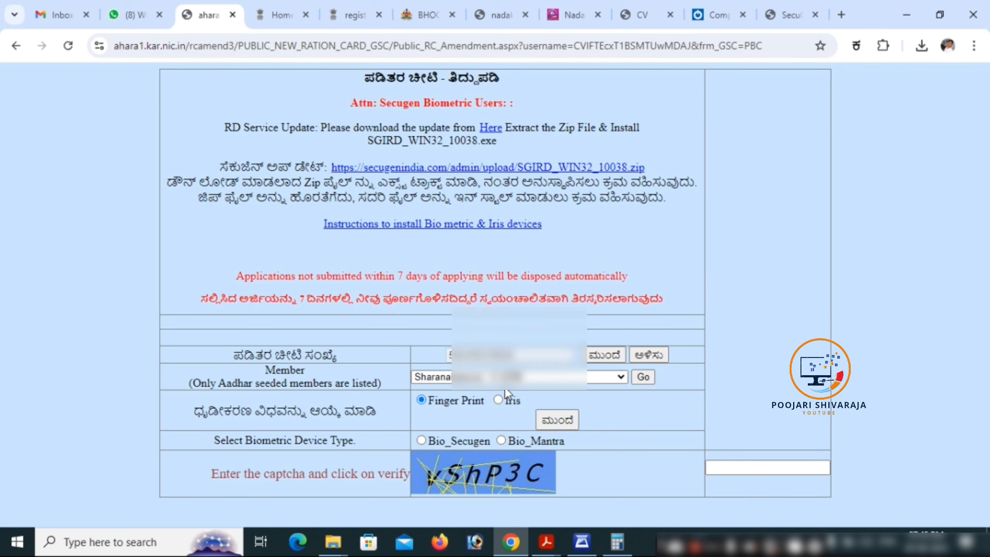
{"action": "left_click", "coordinate": [421, 440]}
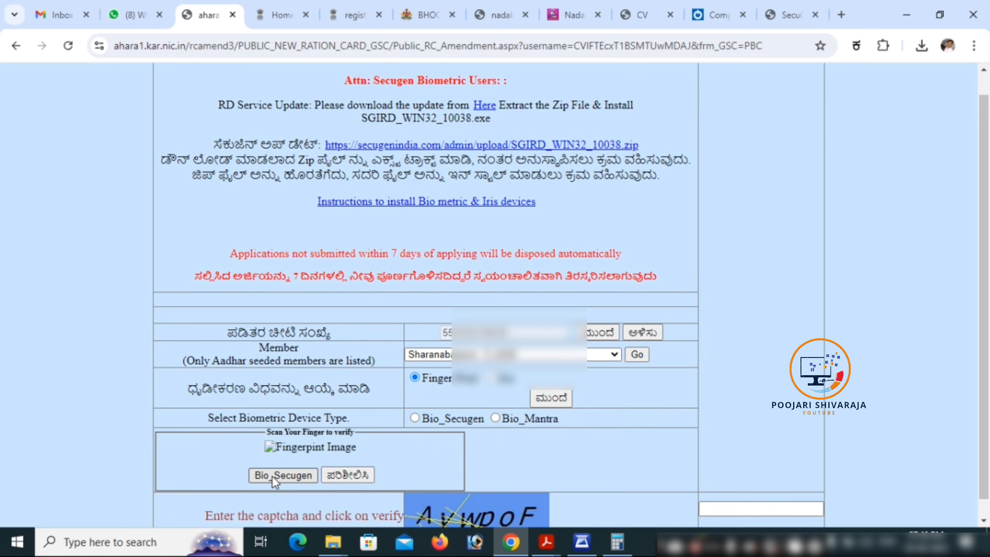
{"action": "left_click", "coordinate": [272, 475]}
Enter captcha AywpoF, rescan and submit, then dismiss the 'Bio Verification failed N/K-100' alert
{"action": "scroll", "coordinate": [272, 476], "scroll_direction": "down", "scroll_amount": 3}
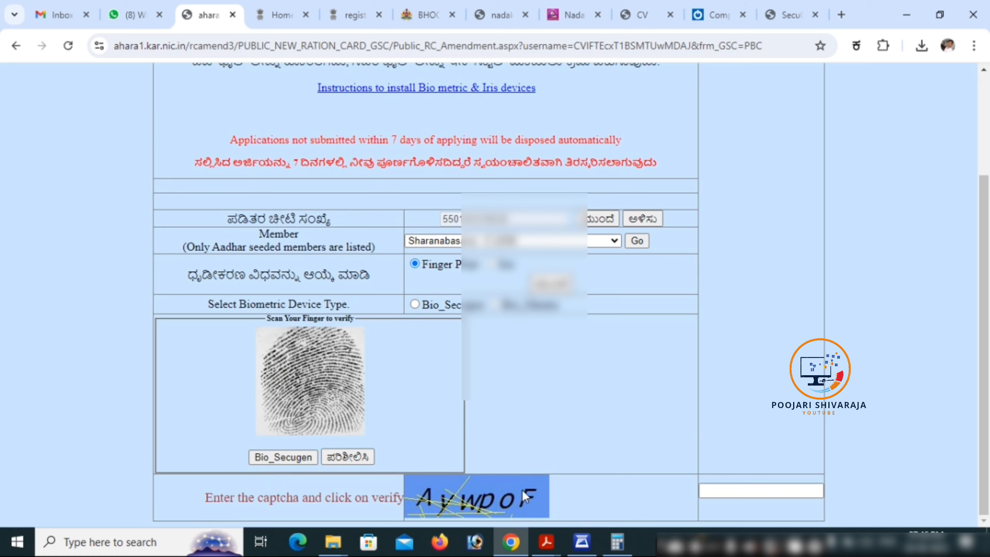
{"action": "left_click", "coordinate": [726, 489]}
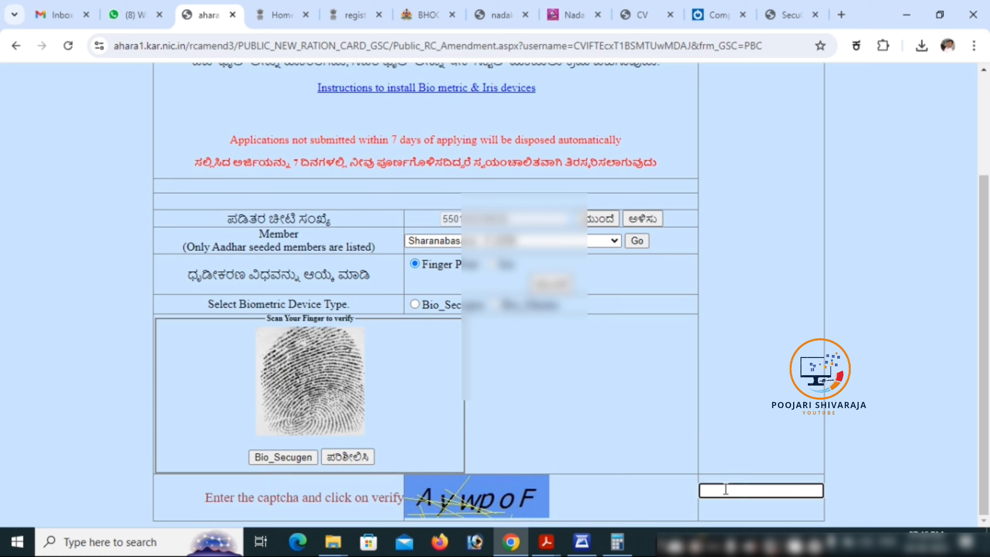
{"action": "type", "text": "AywpoF"}
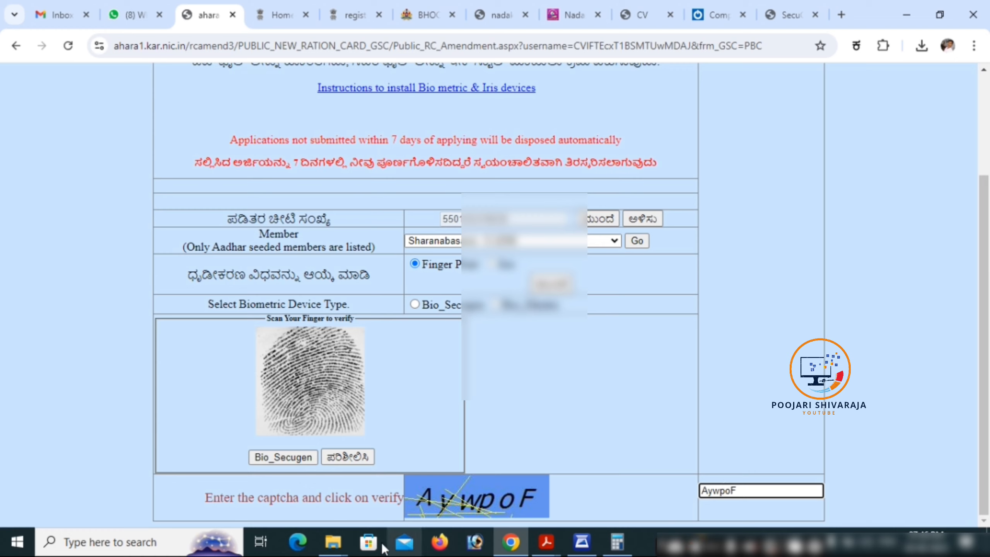
{"action": "left_click", "coordinate": [278, 457]}
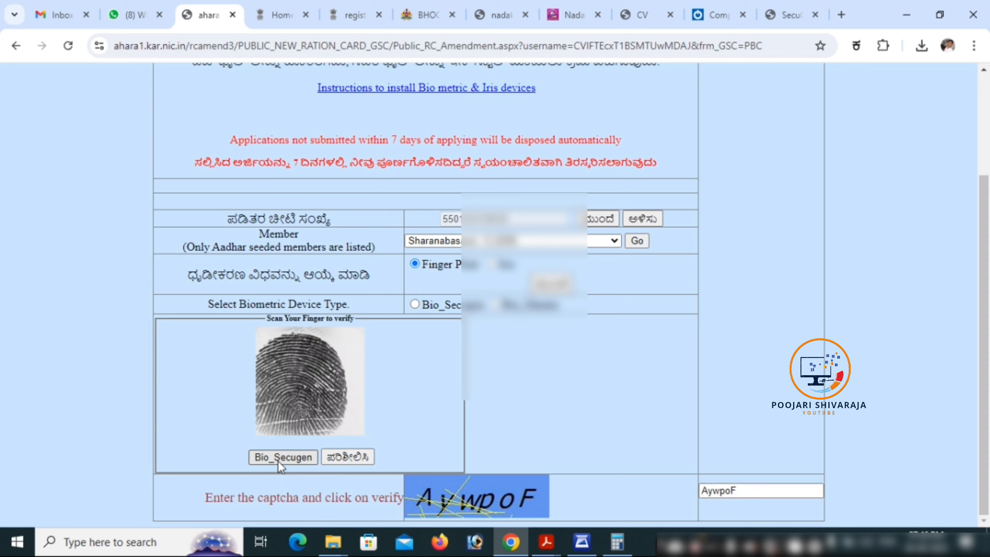
{"action": "left_click", "coordinate": [357, 456]}
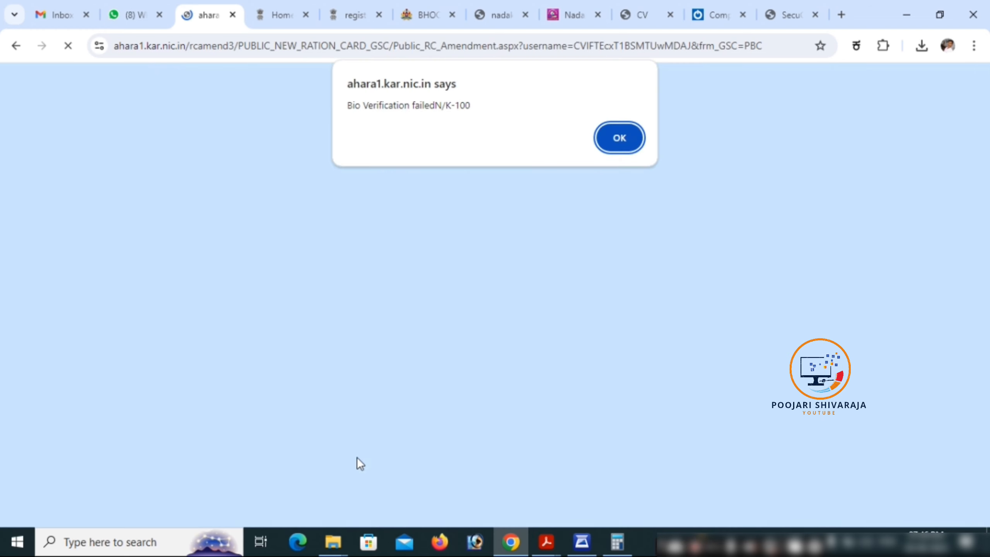
{"action": "left_click", "coordinate": [613, 142]}
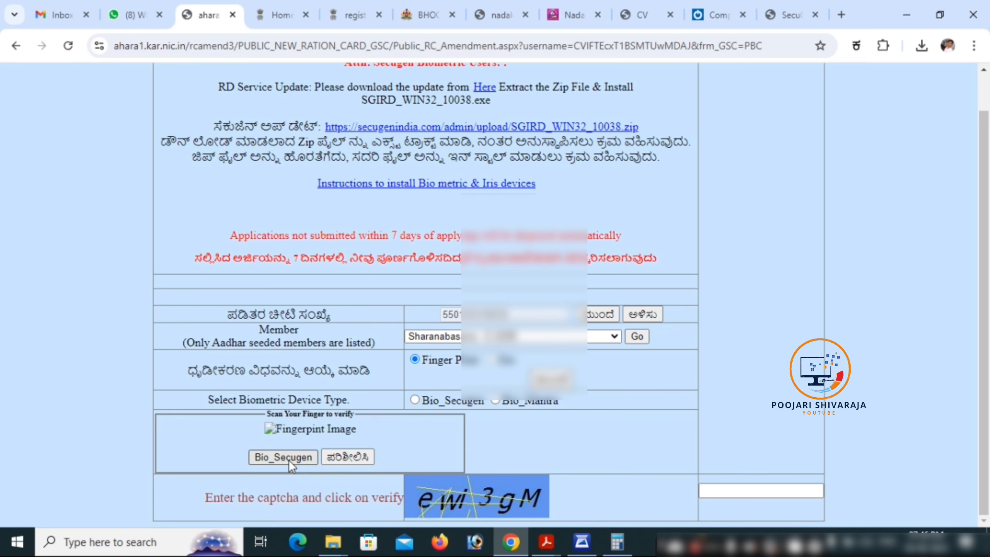
Rescan the fingerprint, submit it with captcha ewi3gM, and scroll to the BALLARI/PHH card details
{"action": "left_click", "coordinate": [283, 457]}
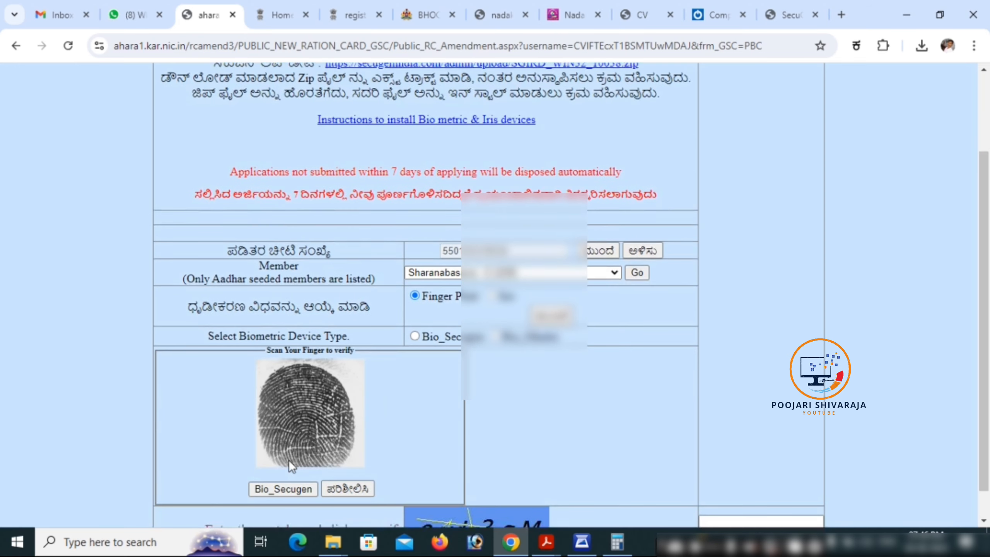
{"action": "scroll", "coordinate": [289, 459], "scroll_direction": "down", "scroll_amount": 1}
{"action": "left_click", "coordinate": [748, 490]}
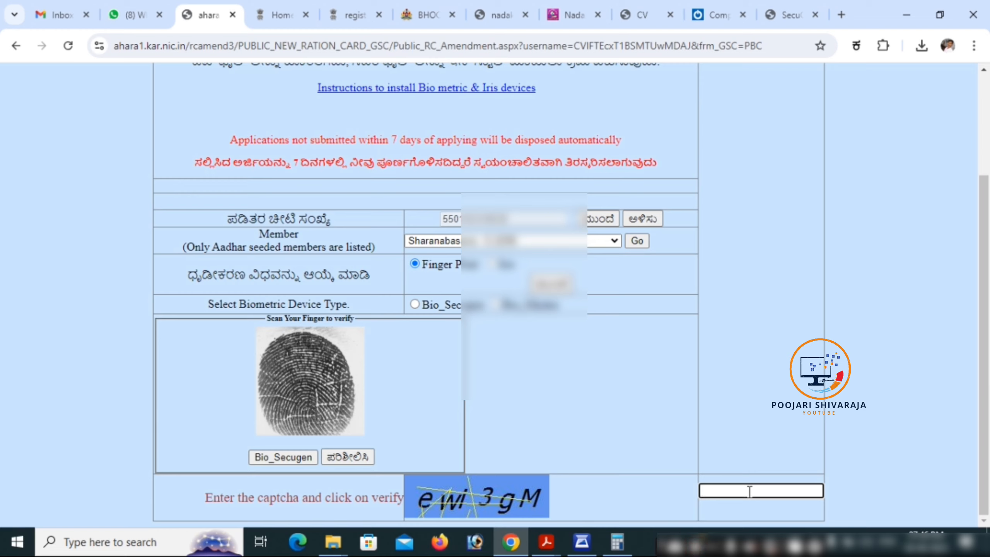
{"action": "type", "text": "ewi3gM"}
{"action": "left_click", "coordinate": [343, 453]}
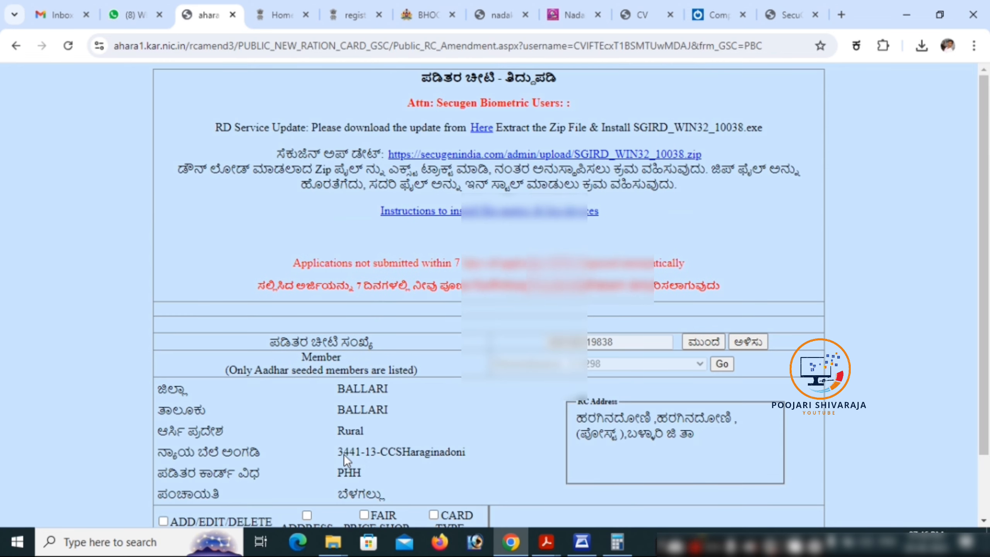
{"action": "scroll", "coordinate": [458, 380], "scroll_direction": "down", "scroll_amount": 2}
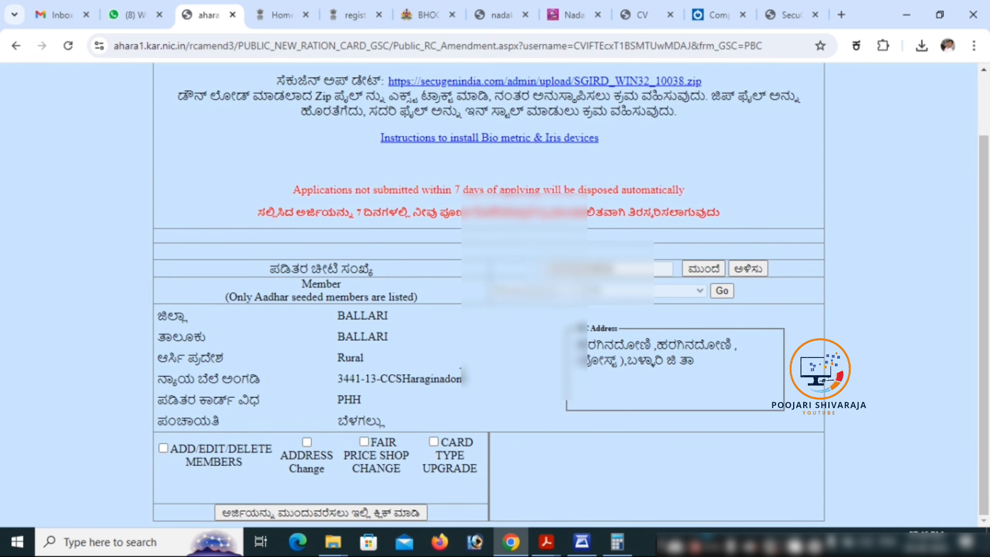